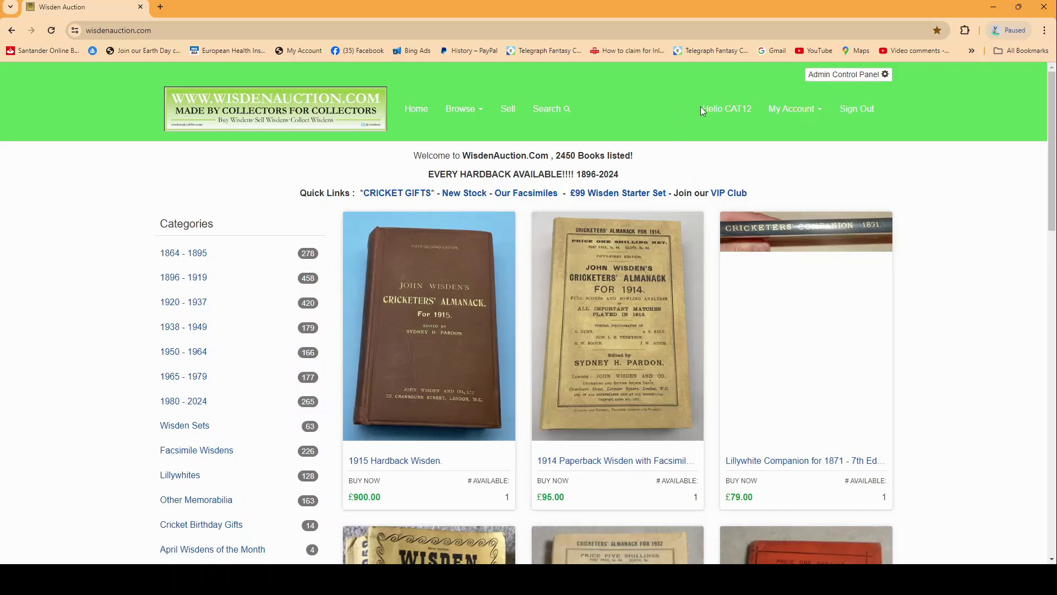
Go to My Account Home to see the account summary, including 46 successful listings.
left_click(793, 113)
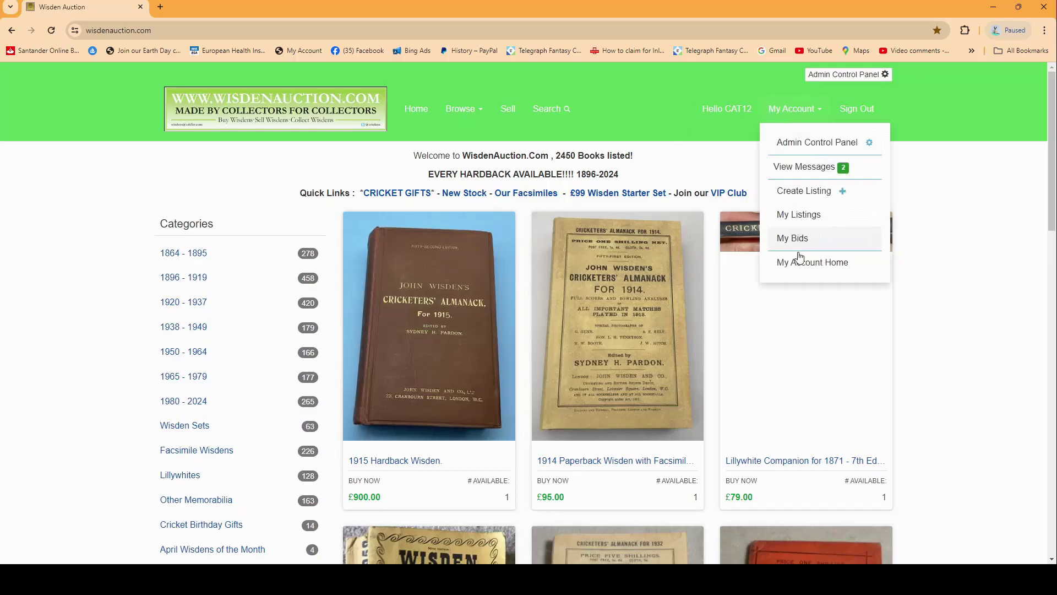
left_click(805, 269)
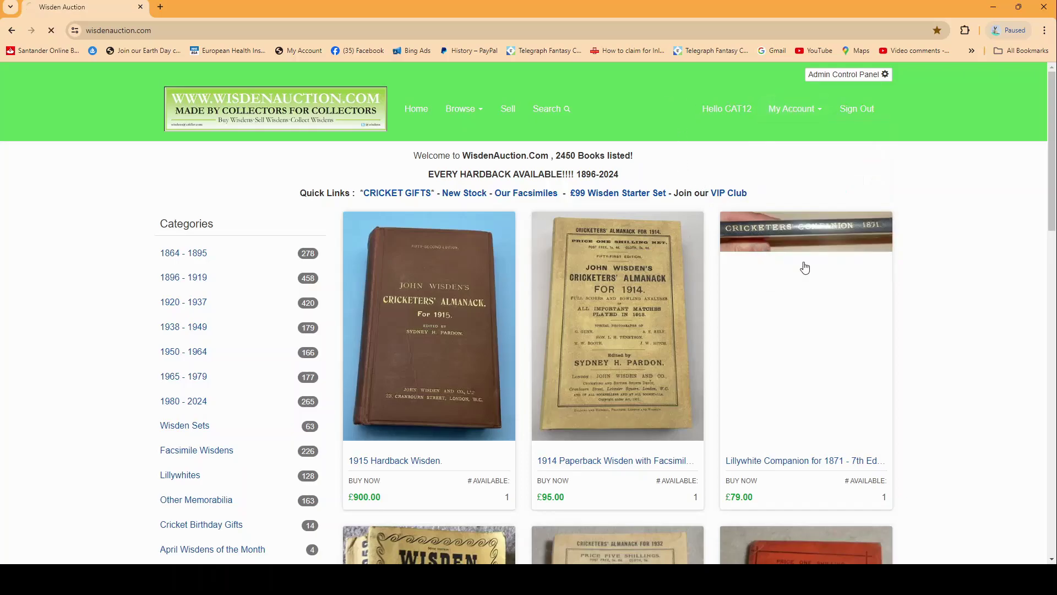
scroll(626, 238, "down", 1)
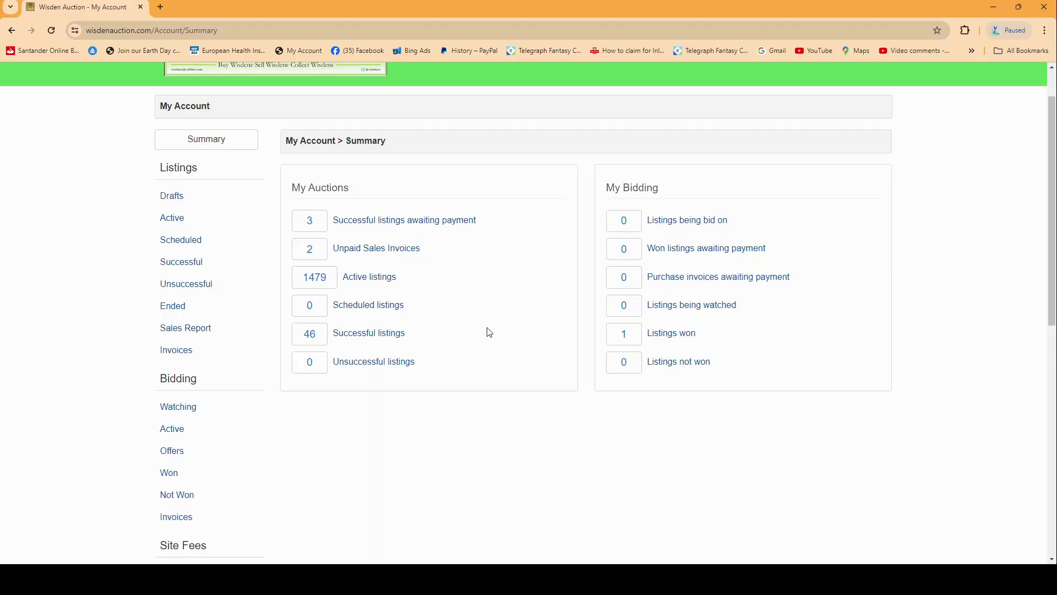
Browse the Successful listings of sold Wisdens, newest first, starting with the 1911 paperback at £110.00.
left_click(370, 341)
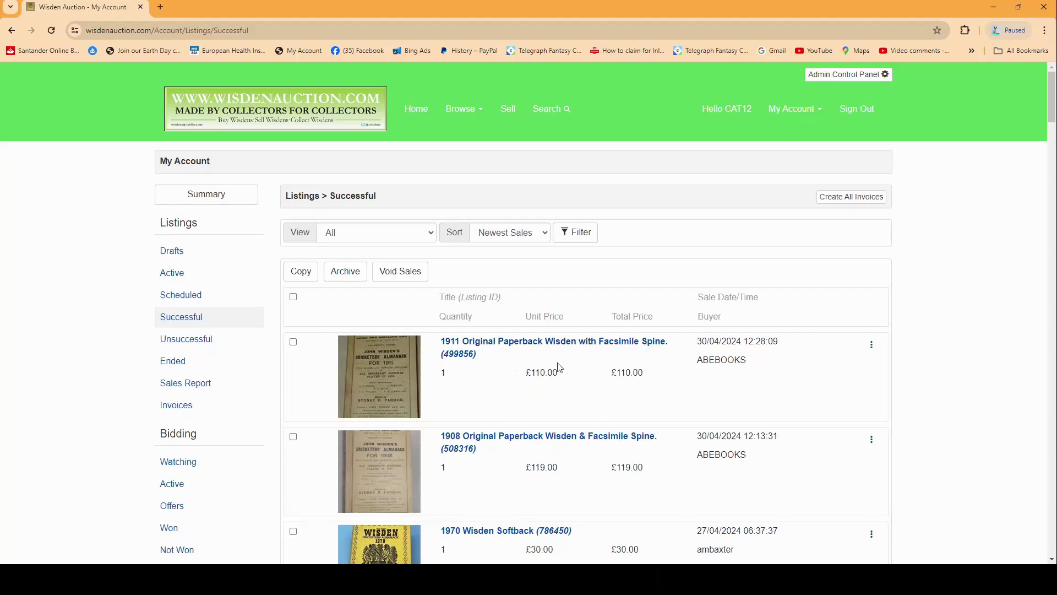
scroll(514, 334, "down", 1)
scroll(514, 334, "down", 20)
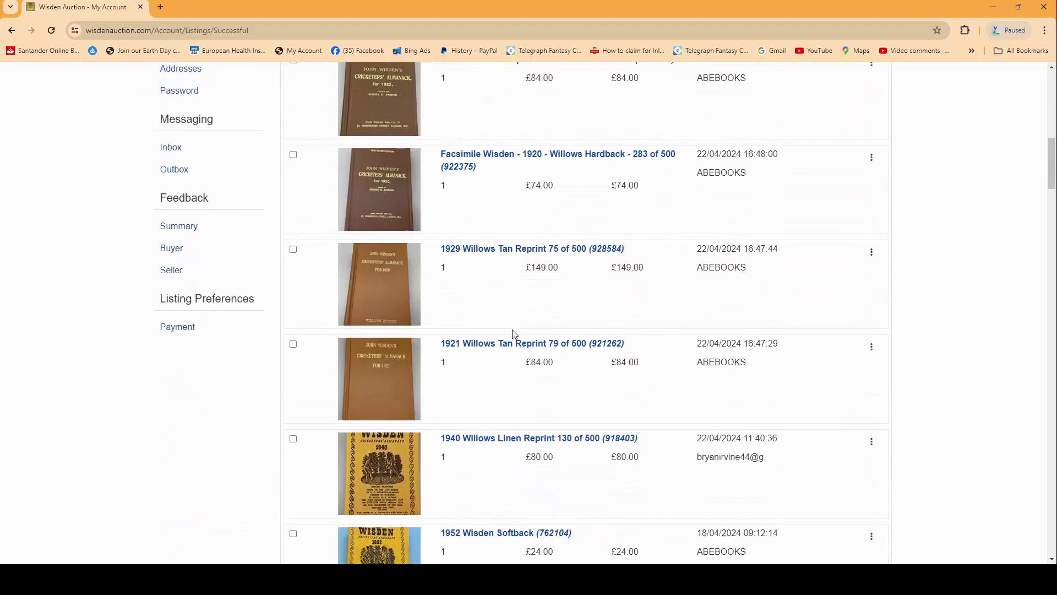
scroll(514, 333, "up", 10)
scroll(513, 333, "up", 15)
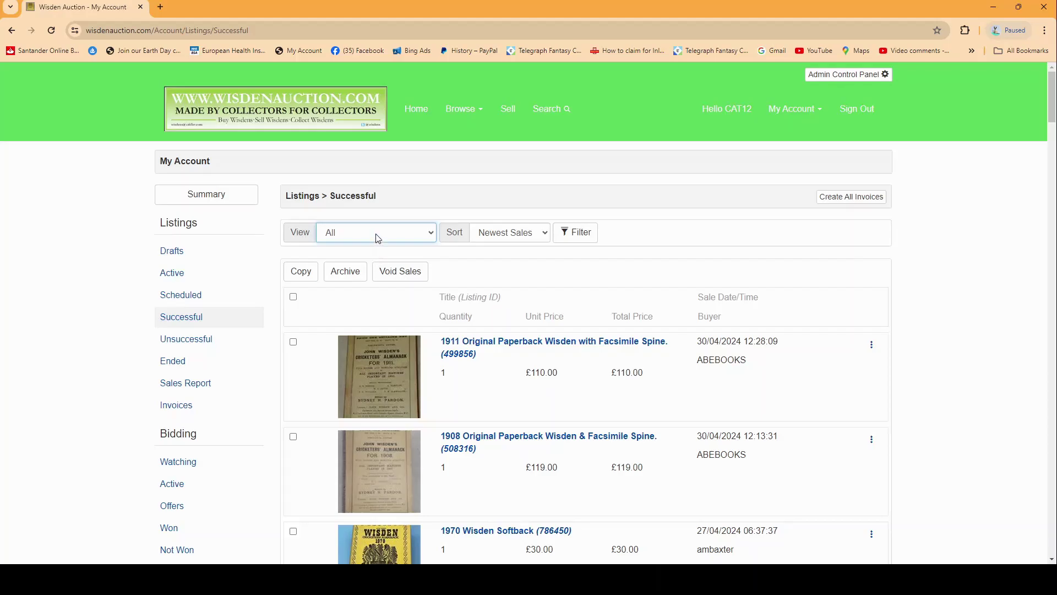
Filter successful sales to Need Invoice, leaving only the 1911 paperback Wisden, and bring up its actions.
key("Down")
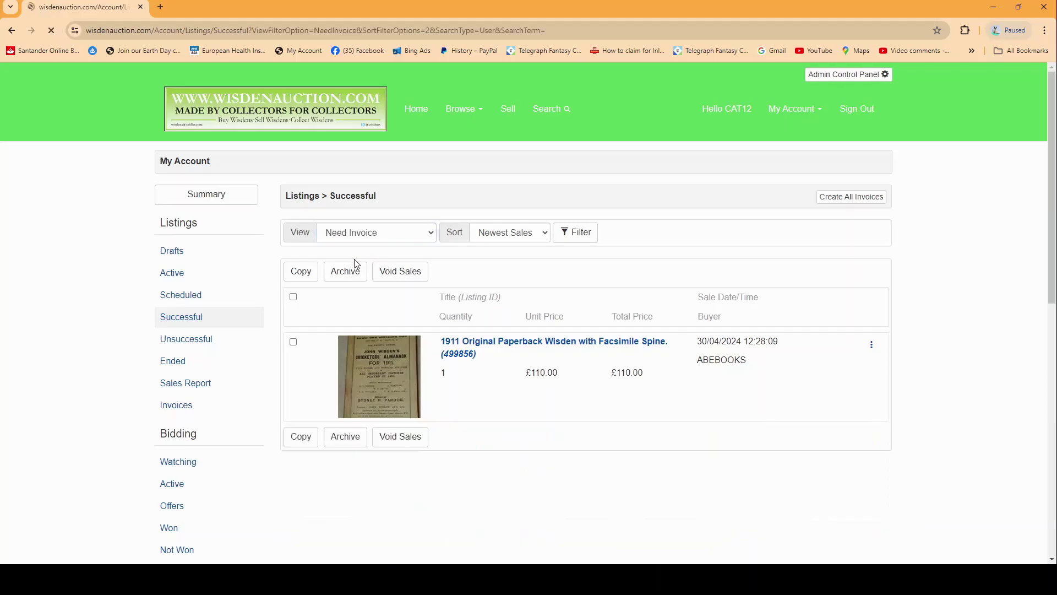
scroll(550, 295, "down", 2)
scroll(550, 294, "up", 2)
left_click(871, 345)
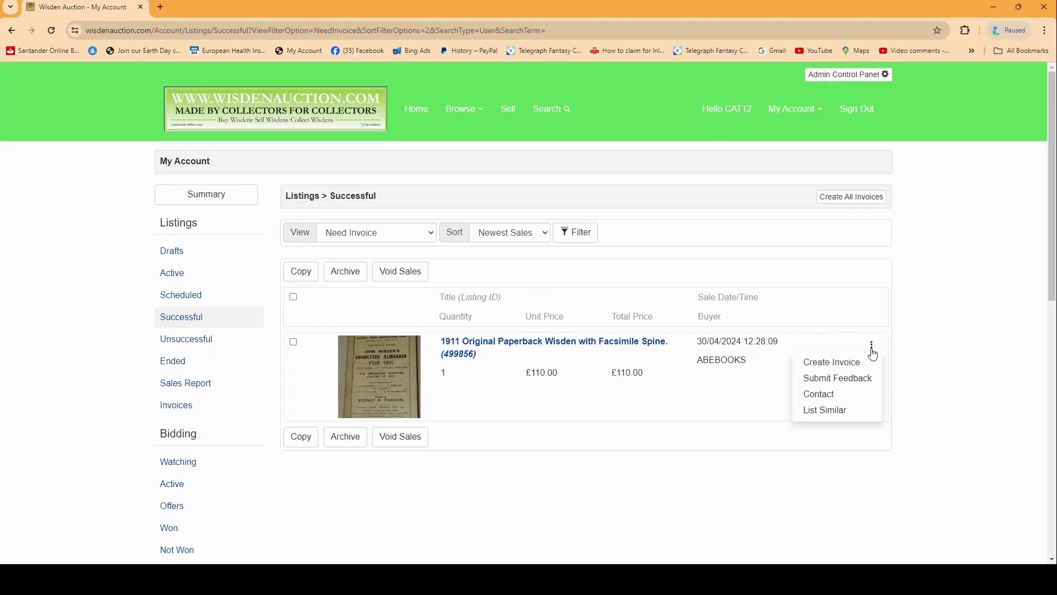
Create the 1911 Wisden invoice with Royal Mail First Class Signed £6.00 shipping, totalling £116.00.
left_click(832, 364)
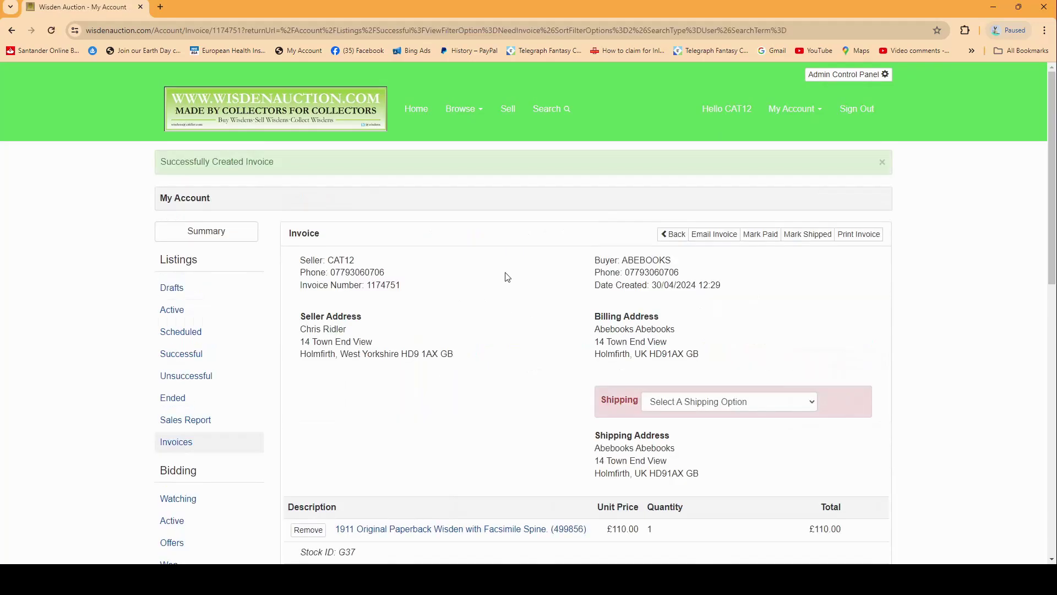
scroll(484, 271, "down", 1)
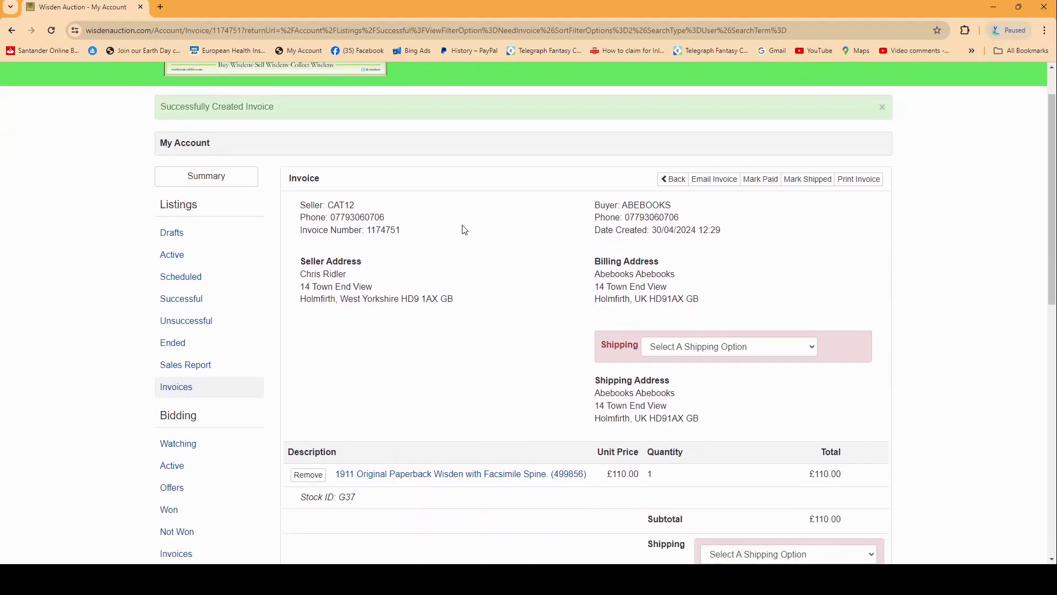
left_click(696, 353)
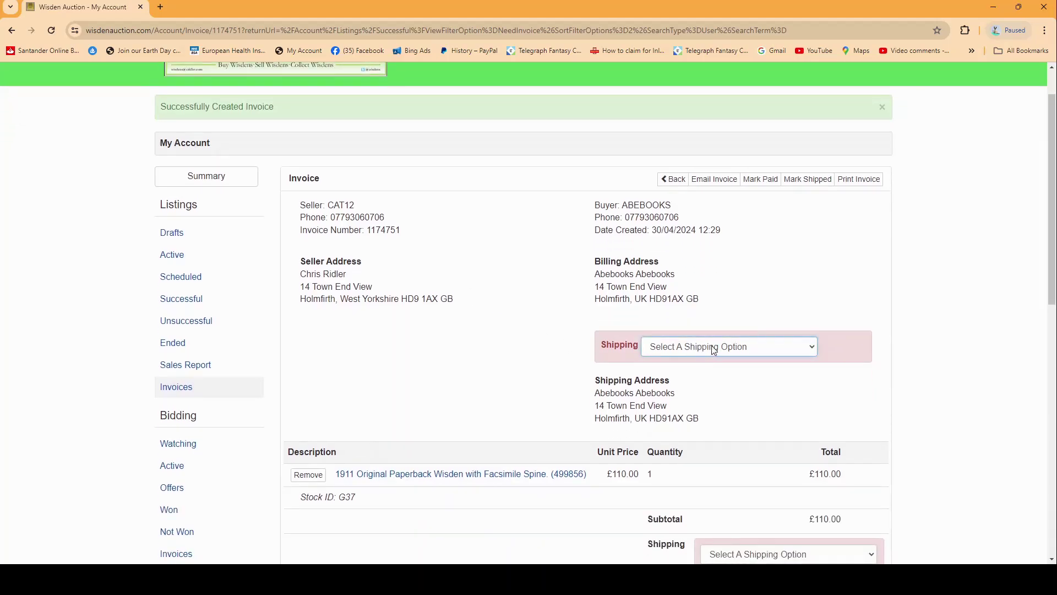
left_click(739, 387)
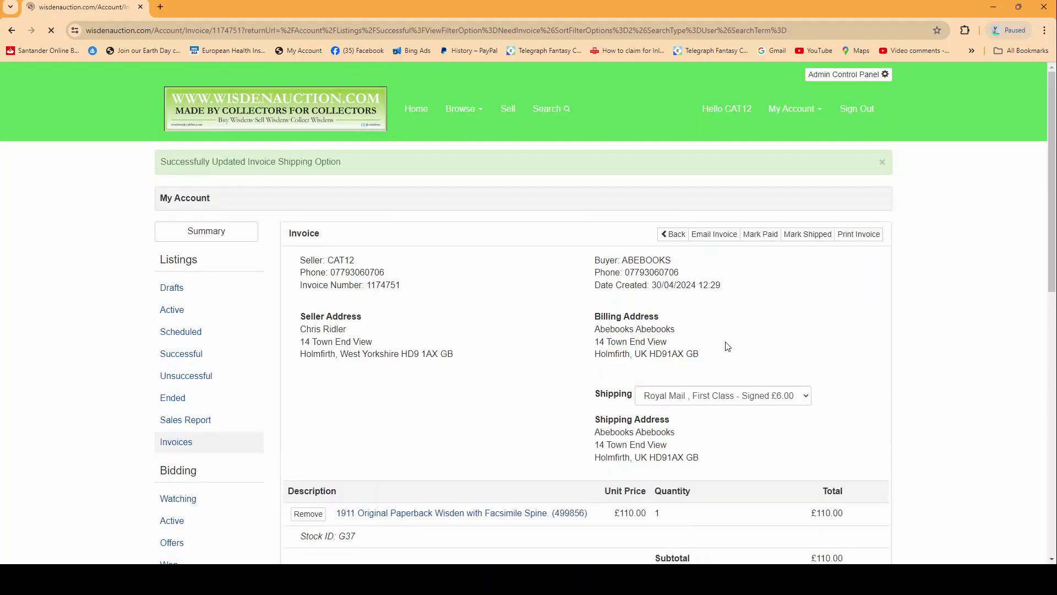
scroll(721, 341, "down", 4)
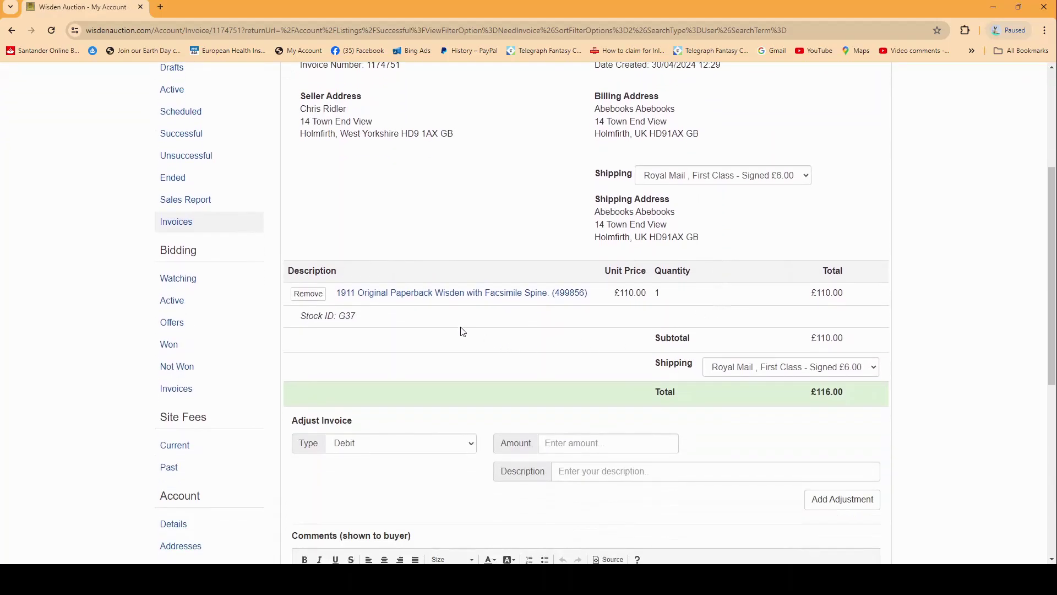
left_click_drag(368, 317, 300, 316)
Add a £6 credit adjustment described 'Free postage', bringing the invoice total back to £110.00.
left_click(382, 322)
scroll(360, 323, "down", 2)
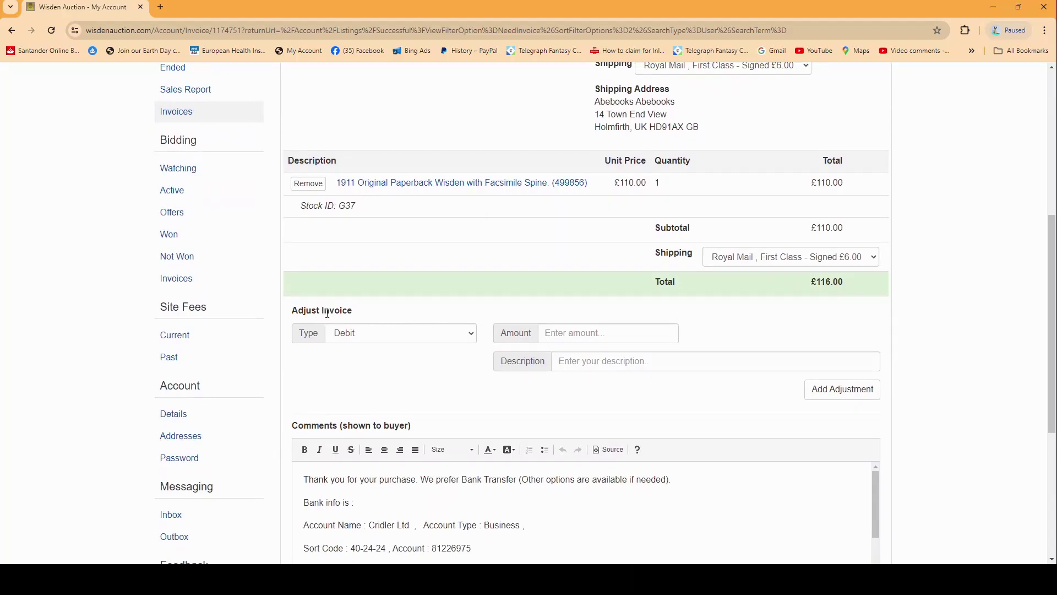
left_click(353, 338)
left_click(349, 365)
left_click(574, 336)
type("6")
left_click(566, 366)
type("Free postage")
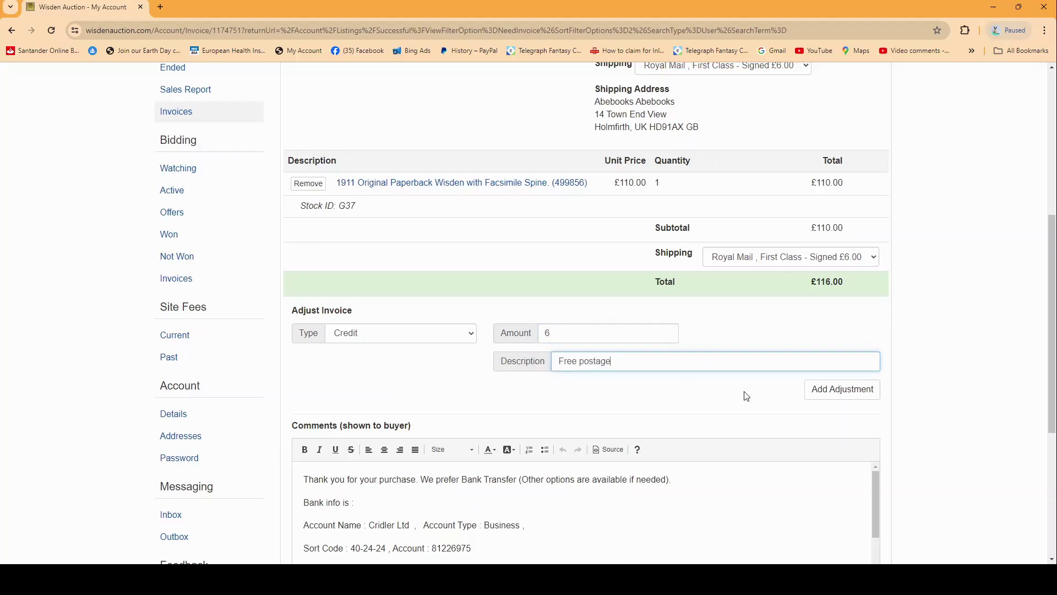
left_click(840, 392)
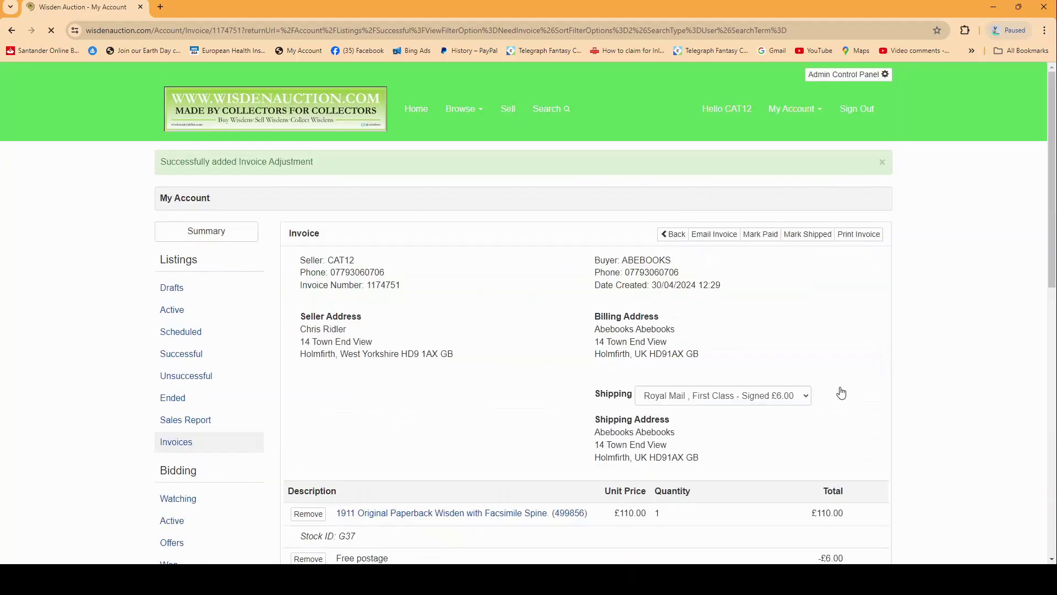
scroll(841, 394, "down", 3)
left_click_drag(843, 397, 820, 395)
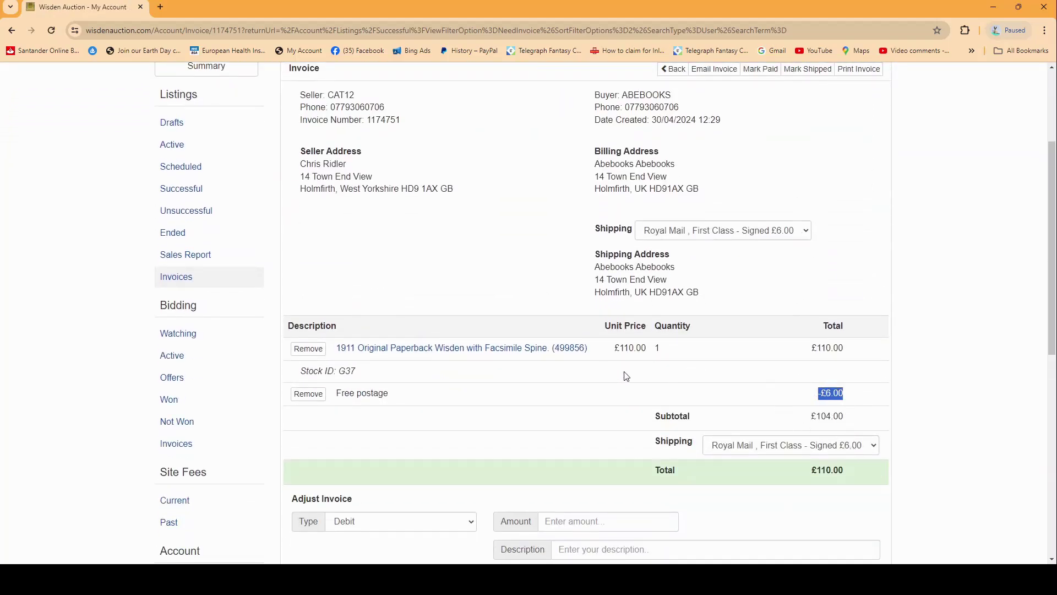
scroll(627, 369, "down", 7)
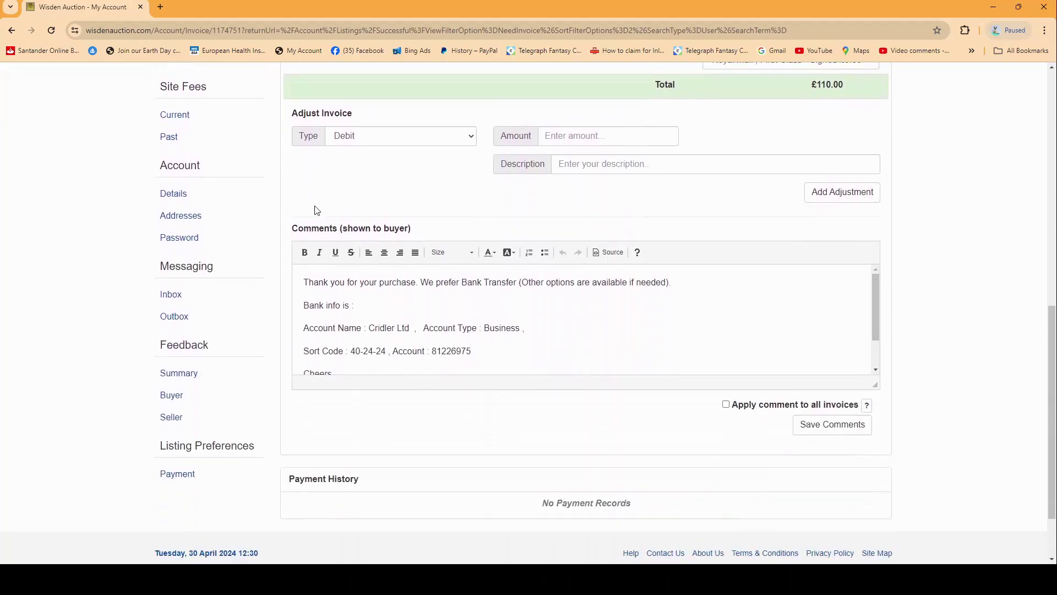
left_click_drag(303, 282, 477, 400)
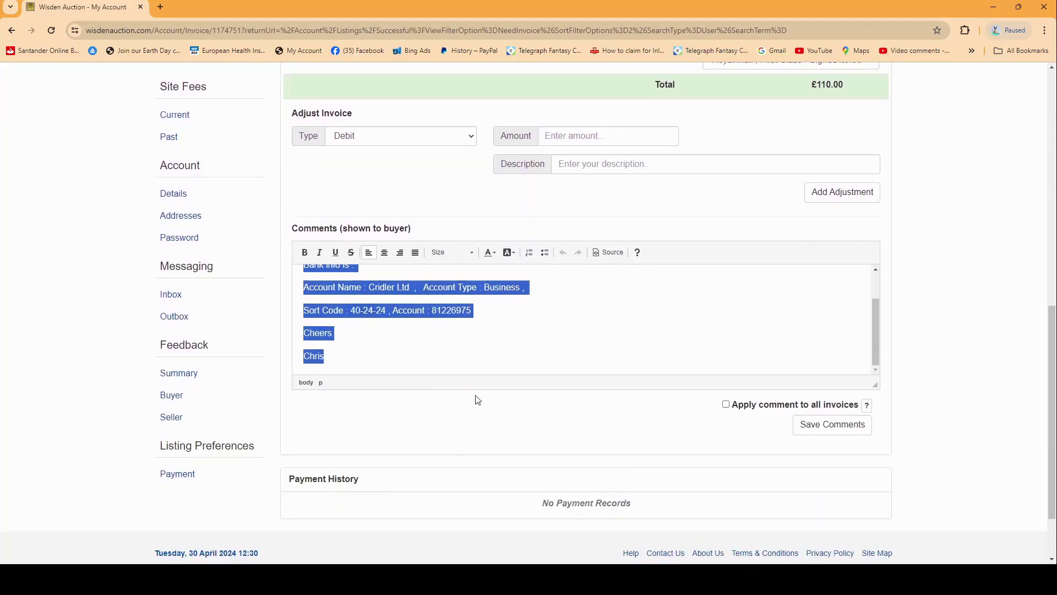
left_click(467, 357)
scroll(359, 330, "up", 2)
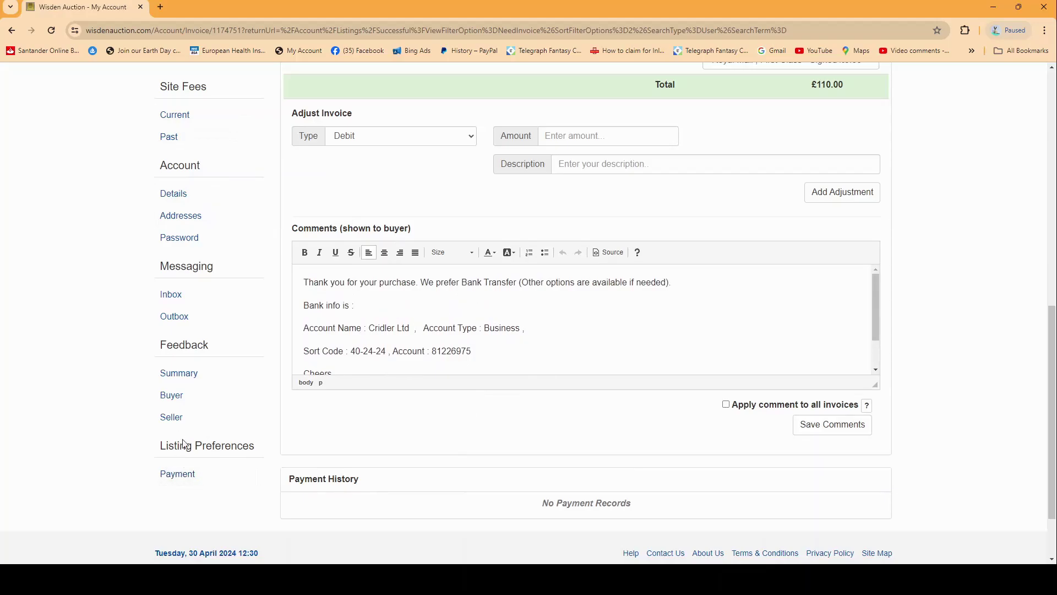
scroll(393, 292, "up", 2)
scroll(408, 379, "down", 1)
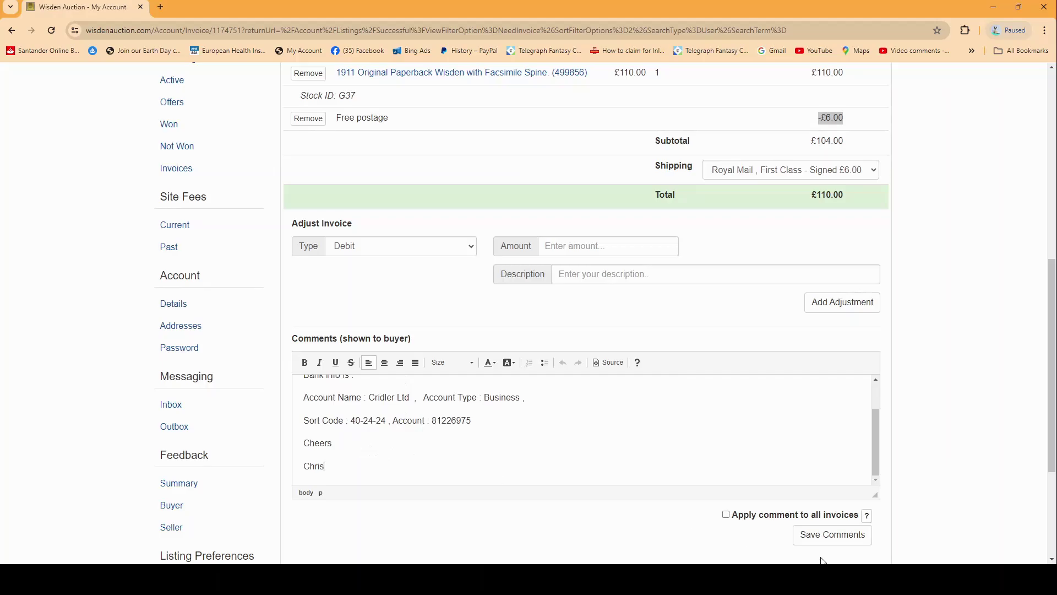
scroll(462, 394, "down", 1)
scroll(432, 380, "up", 2)
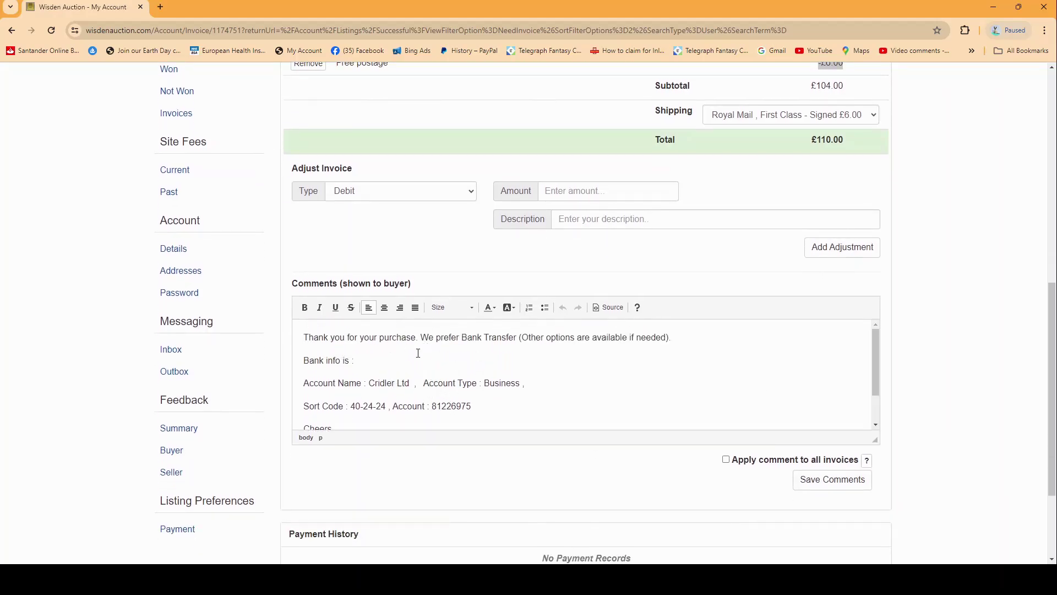
left_click(738, 461)
left_click(725, 459)
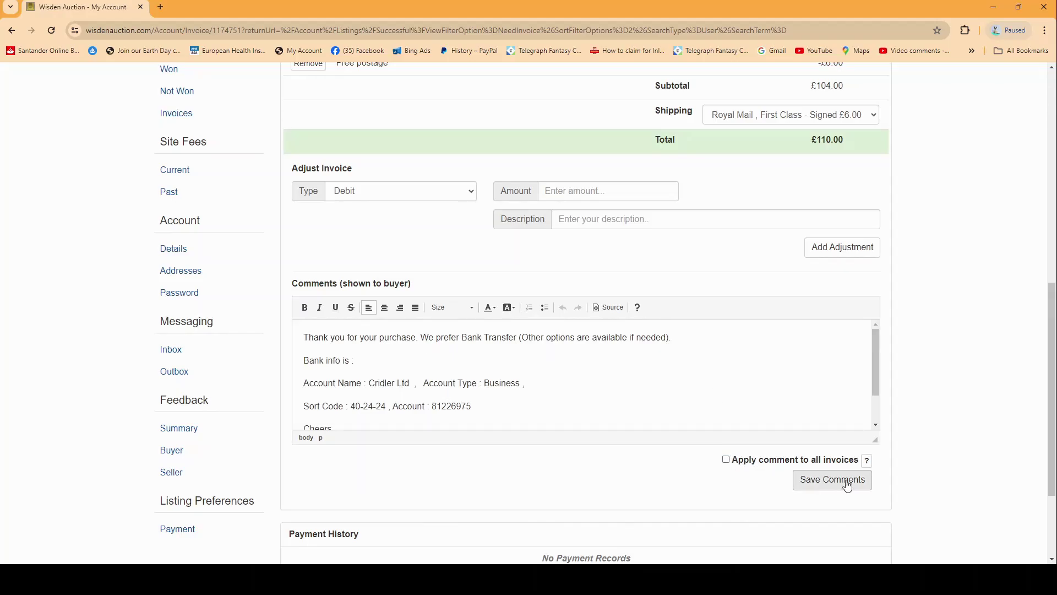
scroll(547, 407, "up", 6)
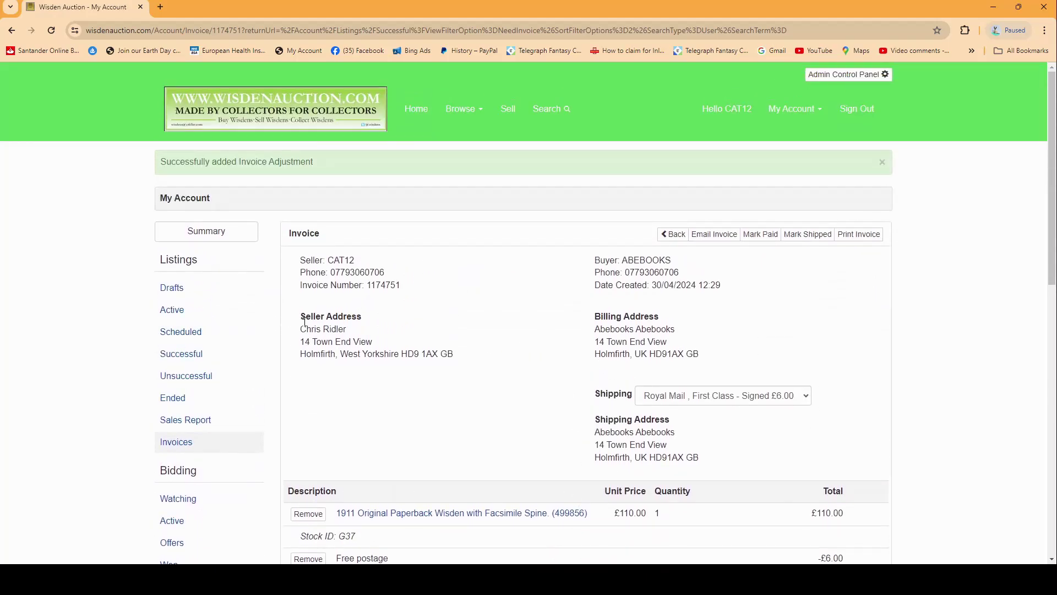
Check the seller and buyer billing addresses, then email the 1911 Wisden invoice to the buyer.
left_click_drag(299, 315, 486, 378)
left_click_drag(595, 315, 707, 355)
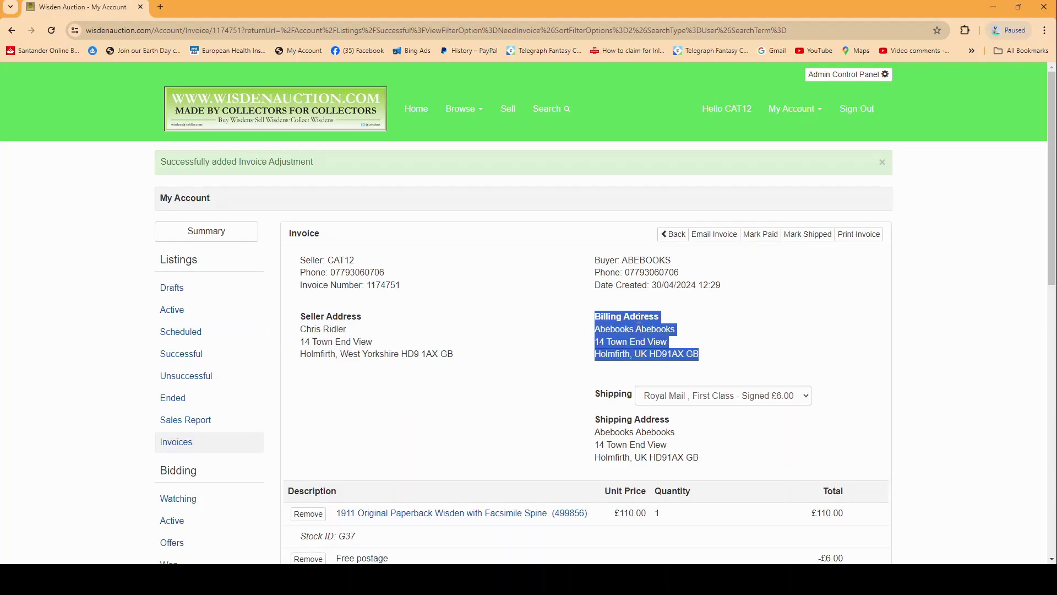
left_click(819, 338)
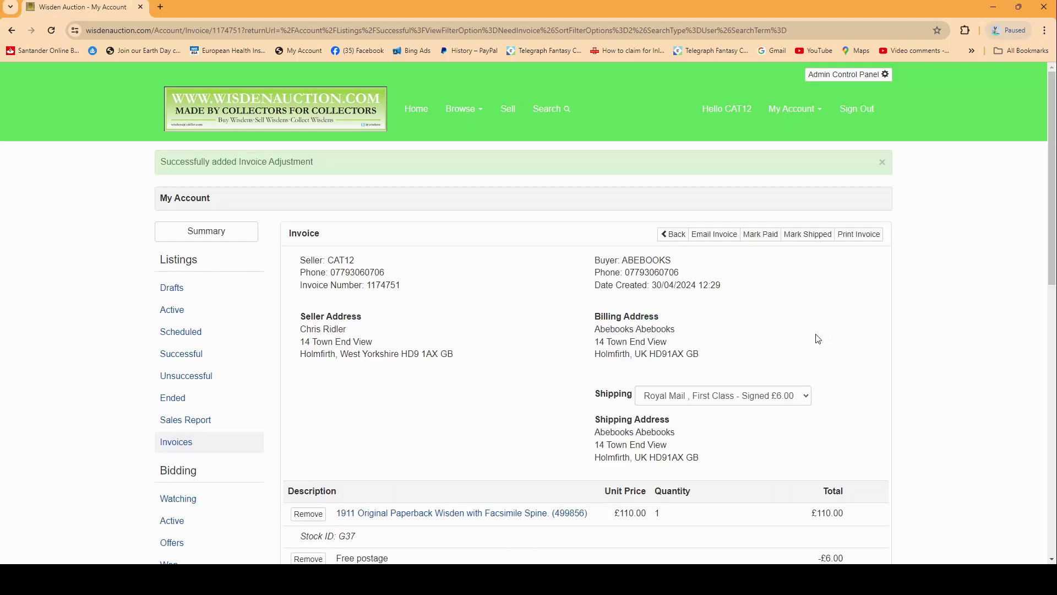
left_click(714, 237)
Return via My Account Home to the Successful listings, with the 1911 Wisden sale at the top.
left_click(794, 109)
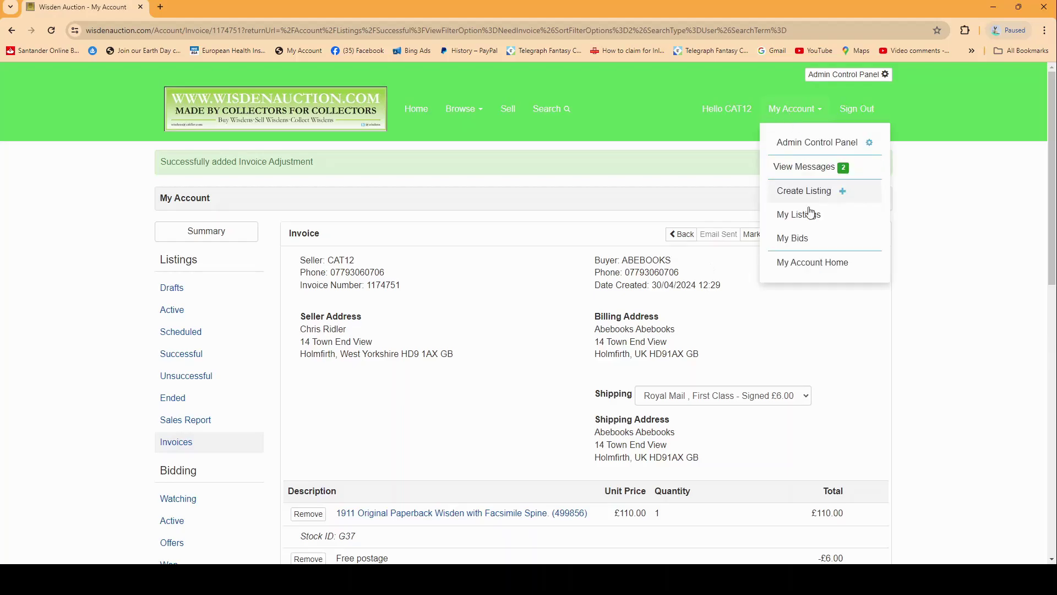
left_click(805, 260)
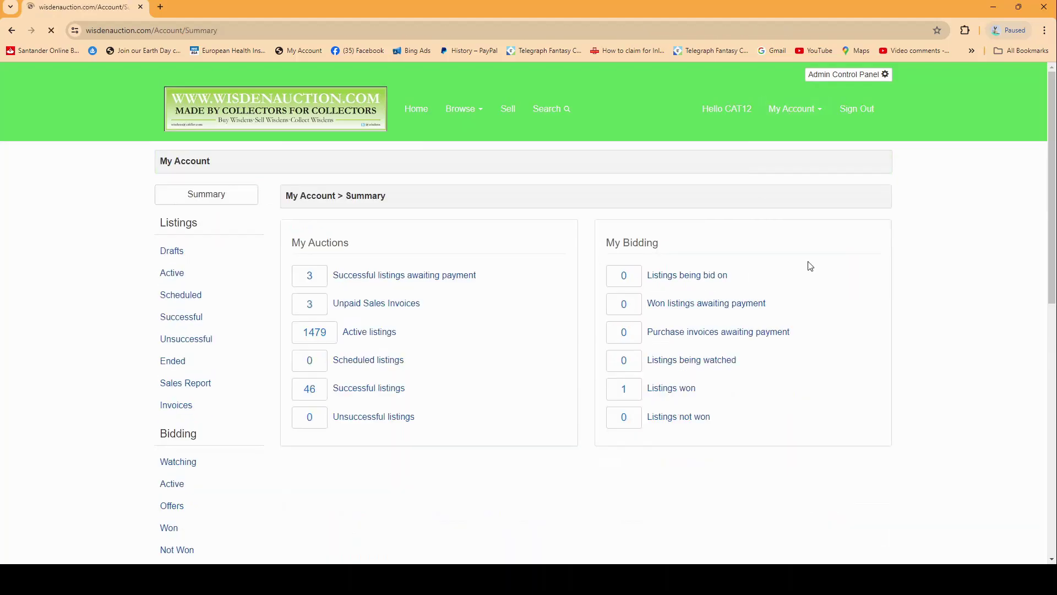
left_click(371, 391)
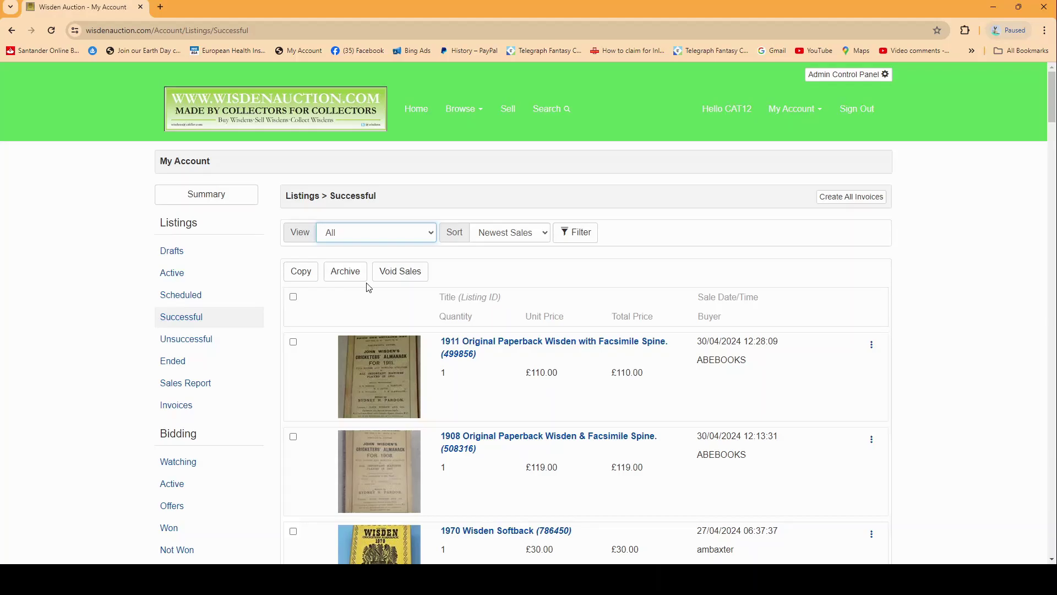
left_click(362, 230)
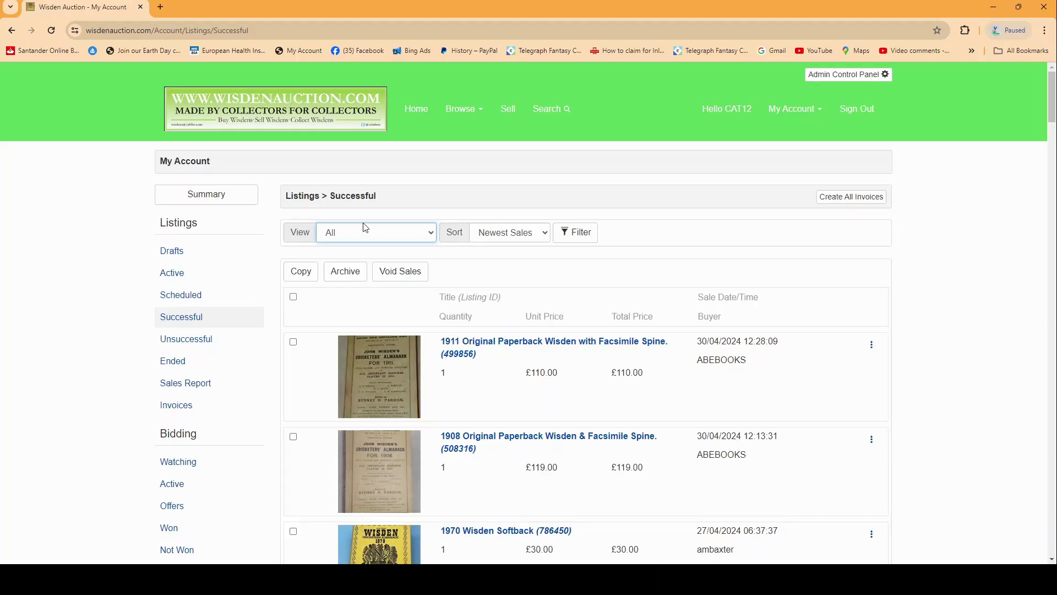
Filter successful listings to Unpaid, showing the 1911, 1908 and 1970 Wisdens, and bring up the 1911 sale's actions.
left_click(354, 285)
scroll(354, 285, "down", 3)
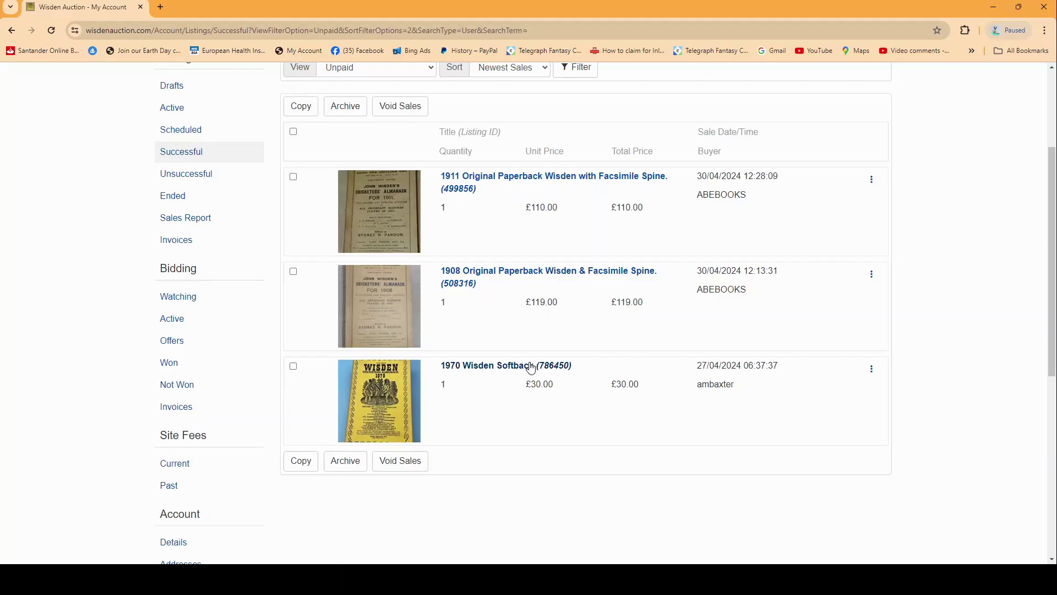
scroll(531, 368, "up", 1)
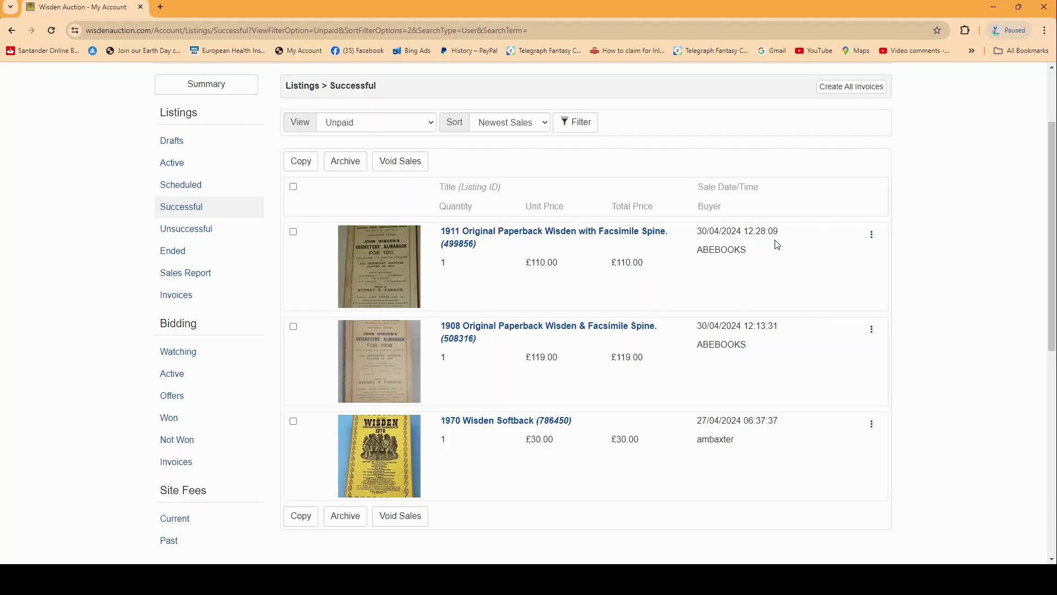
left_click(871, 237)
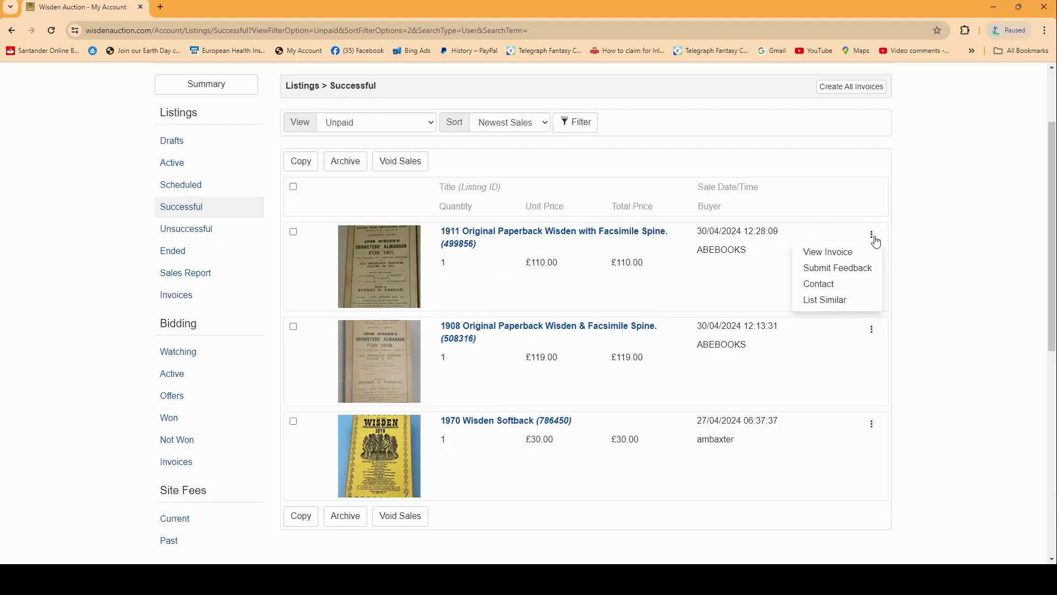
Email the 1911 Wisden invoice from its invoice page, then return to the summary showing 2 unpaid invoices.
left_click(813, 252)
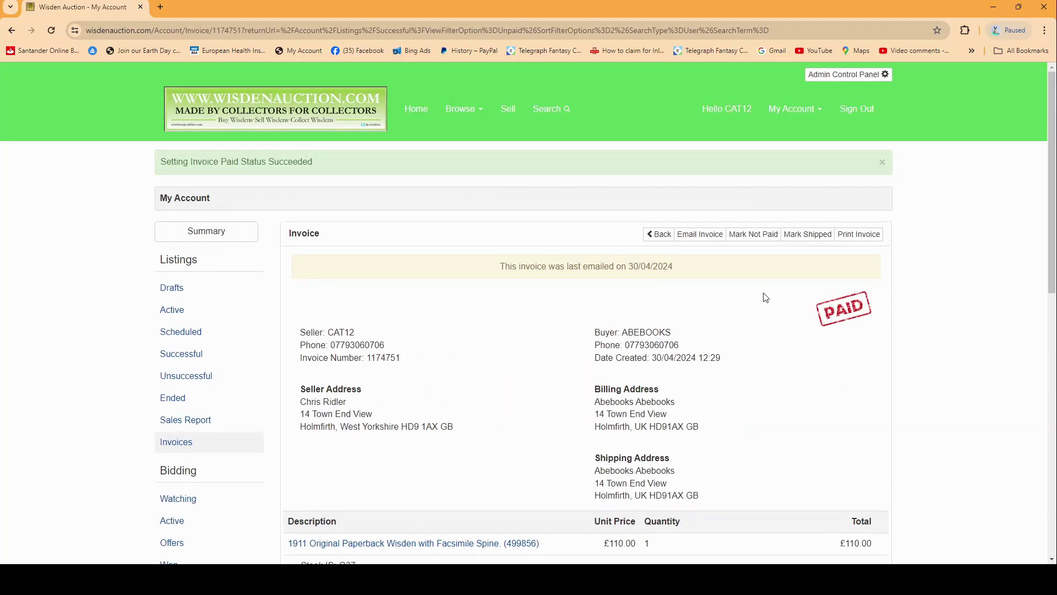
left_click(704, 240)
scroll(725, 325, "down", 8)
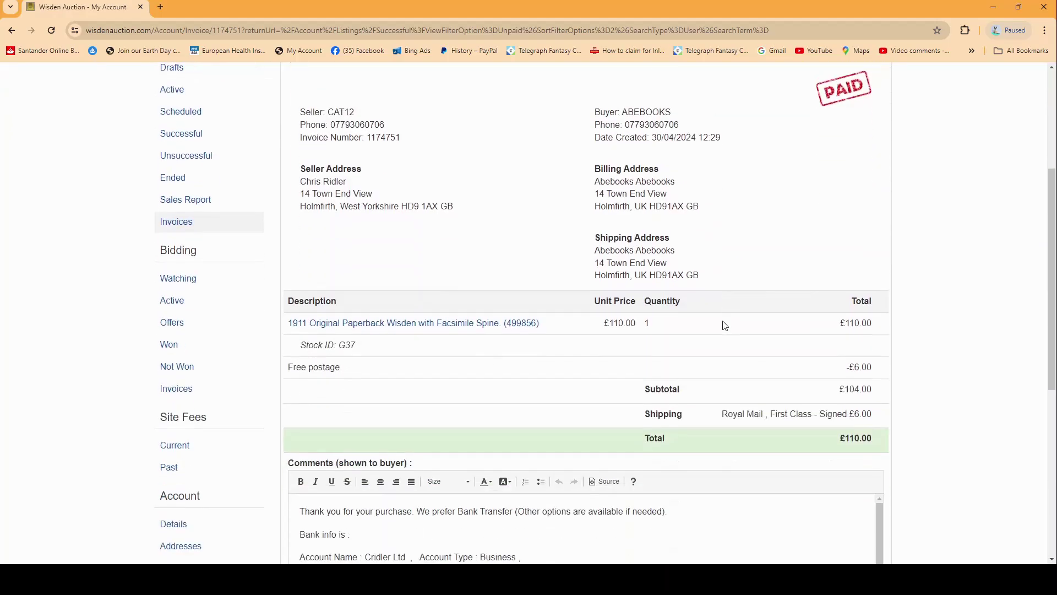
scroll(723, 323, "up", 6)
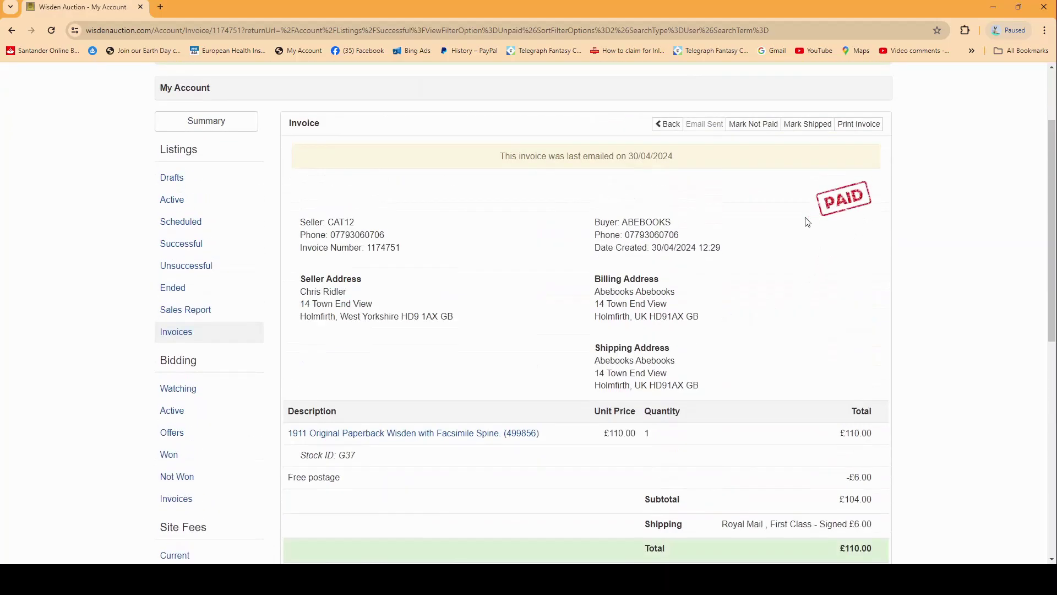
scroll(552, 274, "down", 1)
scroll(554, 275, "up", 3)
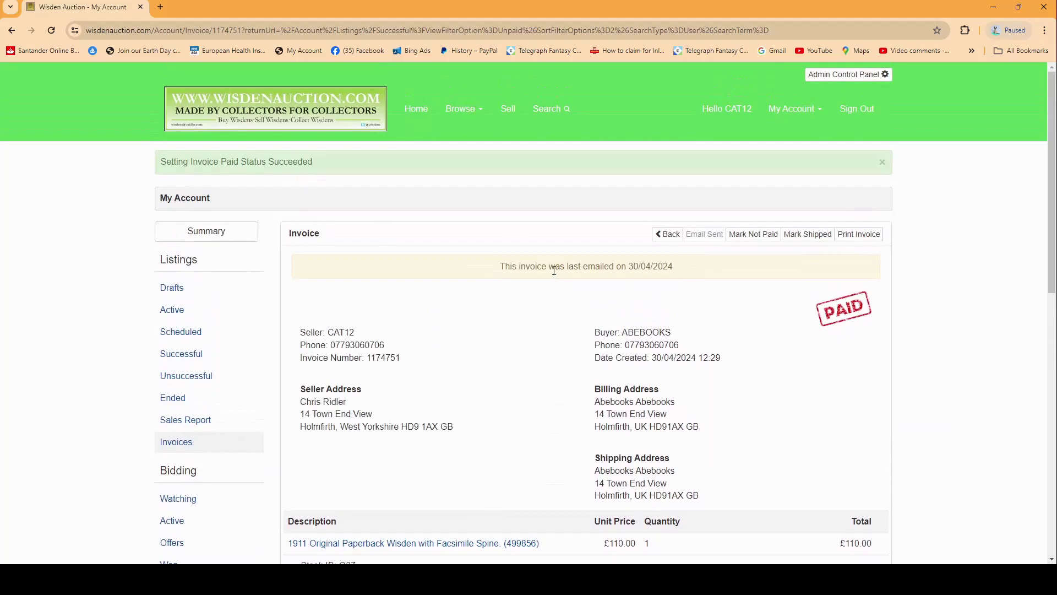
left_click(781, 111)
left_click(782, 259)
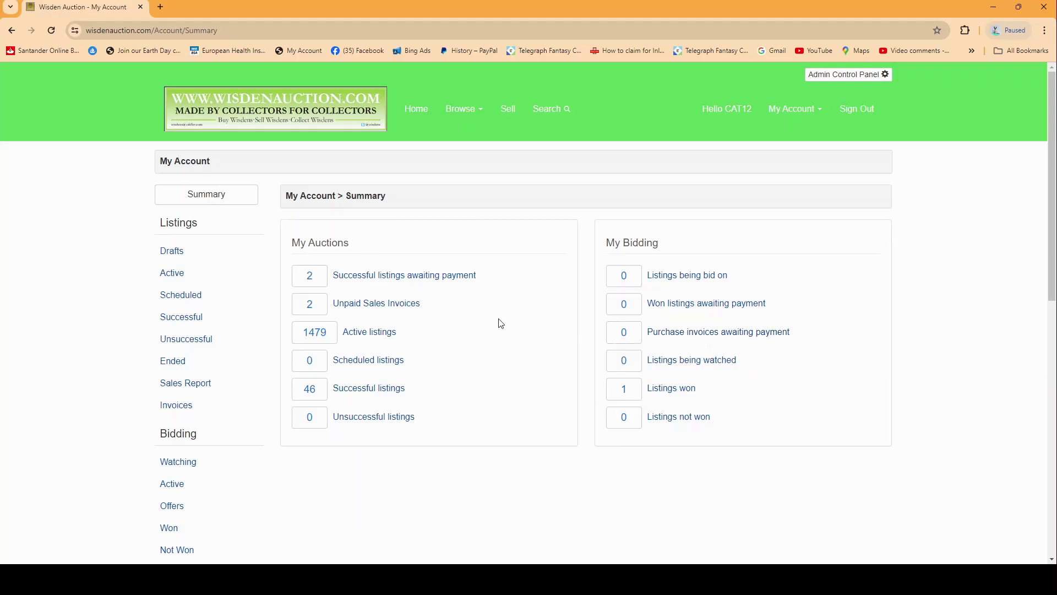
Filter Successful listings to Feedback Required, listing the 1911, 1908, 1970 and 1929 Wisdens.
left_click(381, 390)
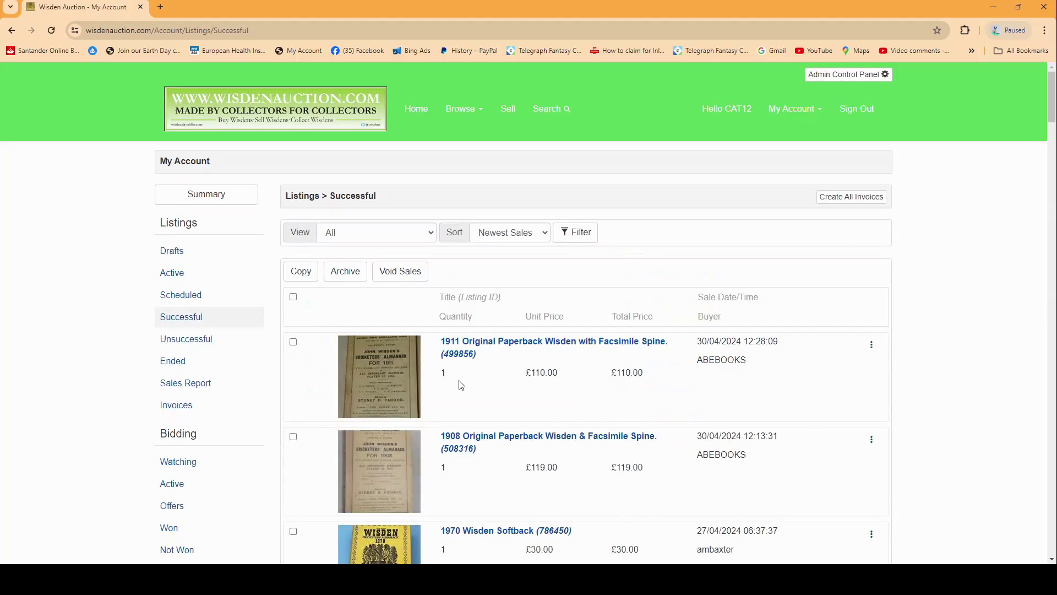
left_click(362, 230)
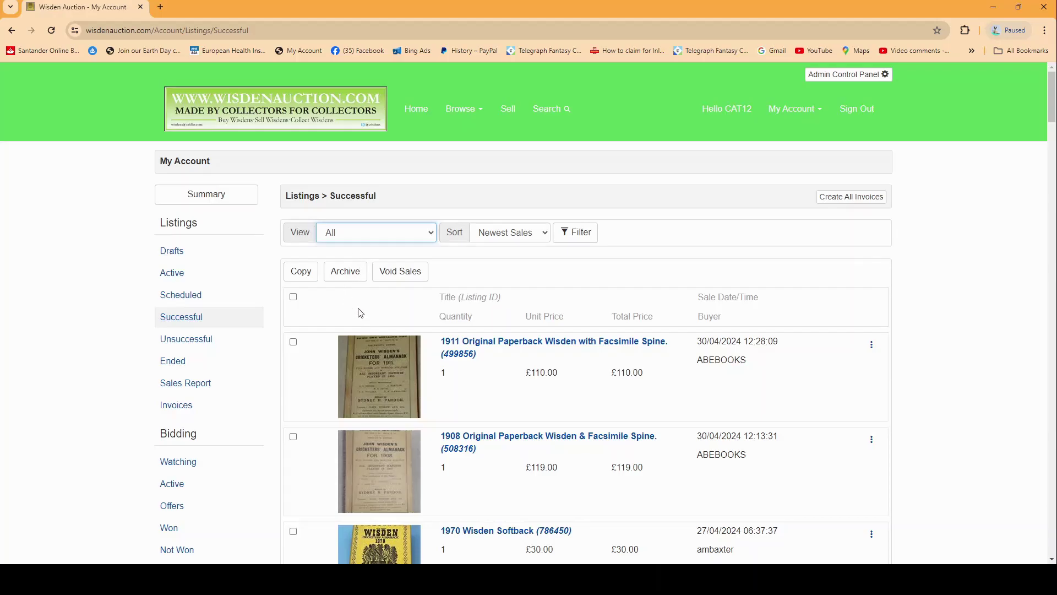
key("Down")
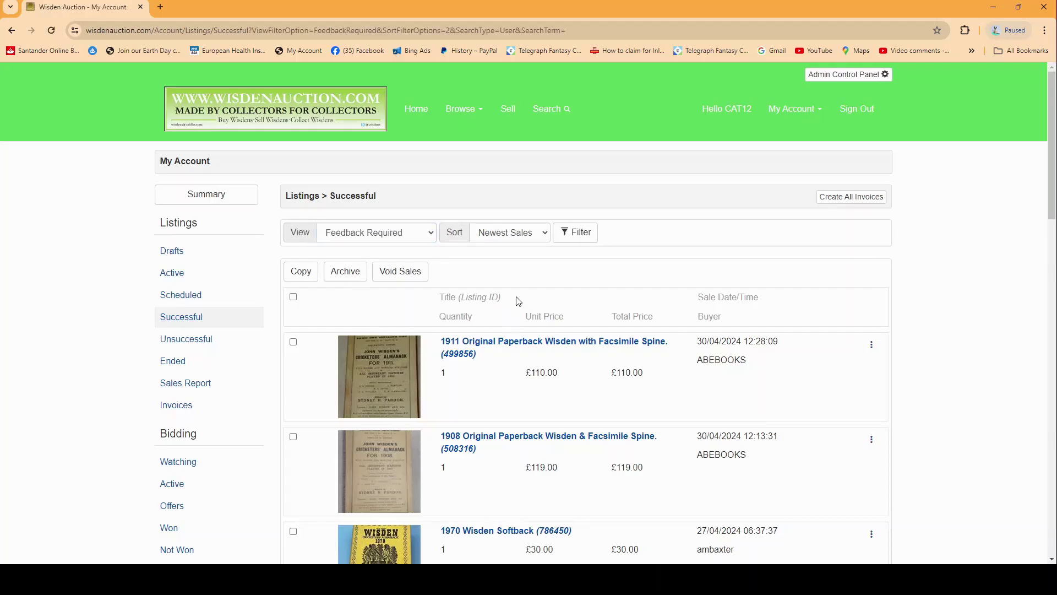
scroll(518, 302, "down", 2)
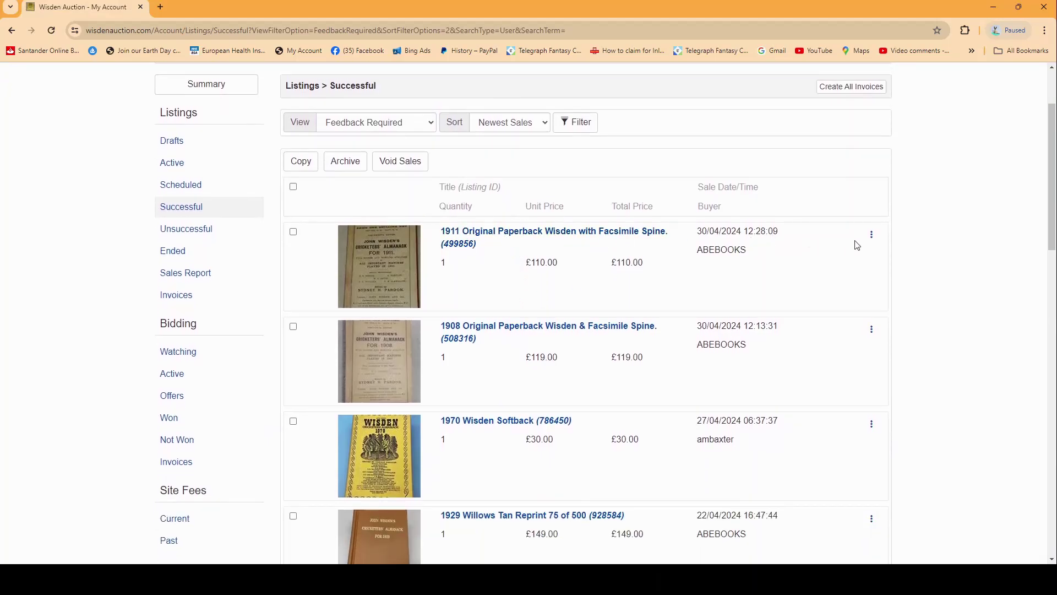
Give the 1911 Wisden buyer five stars with the comment 'Instant Payment, Thank you.'.
left_click(871, 236)
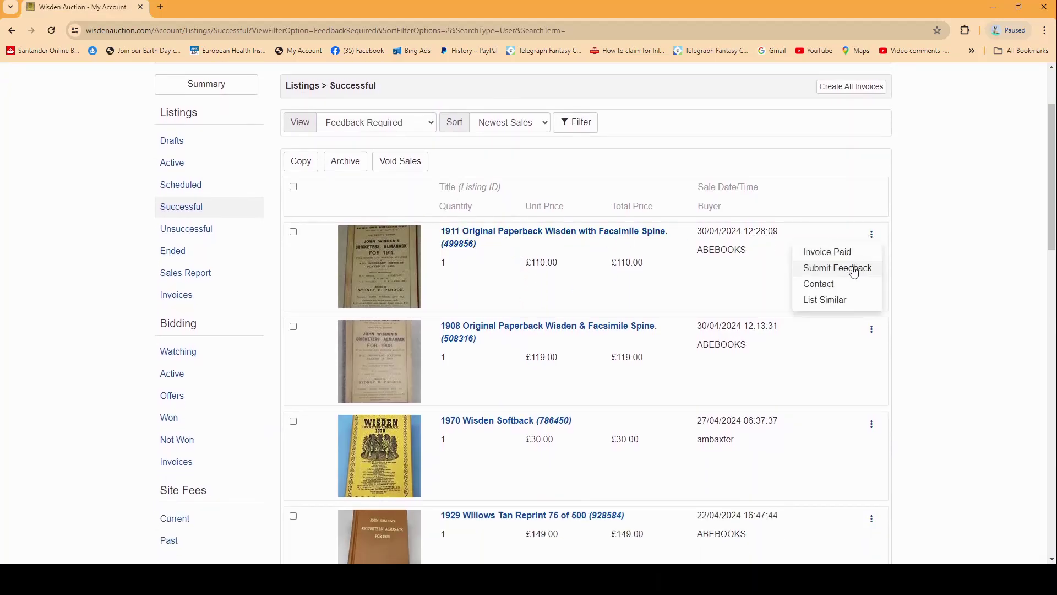
left_click(855, 269)
left_click(267, 246)
left_click(267, 284)
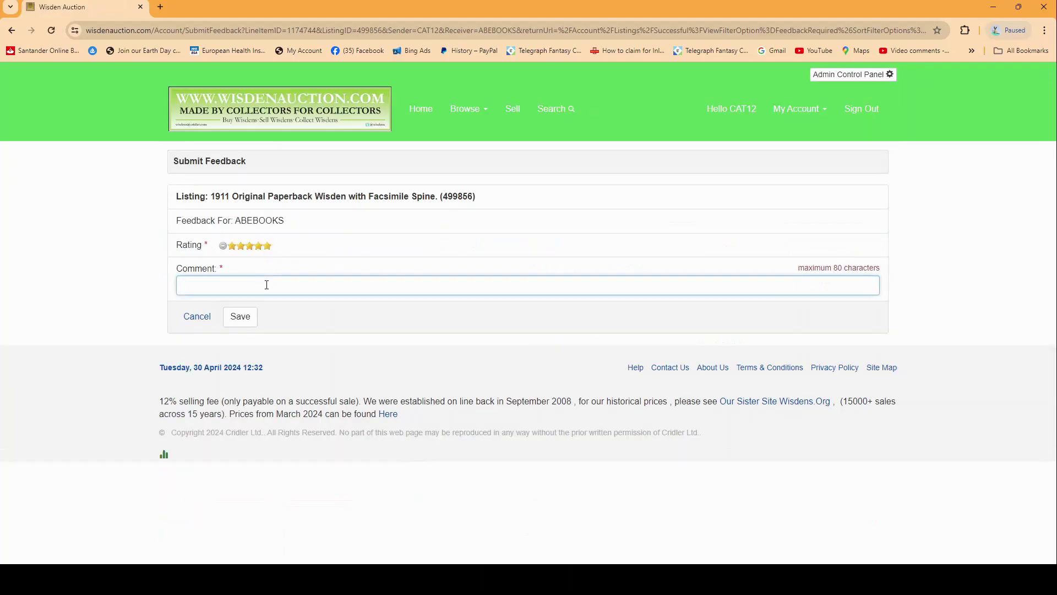
type("Instant Payment, Thank you.")
left_click(277, 316)
left_click(248, 323)
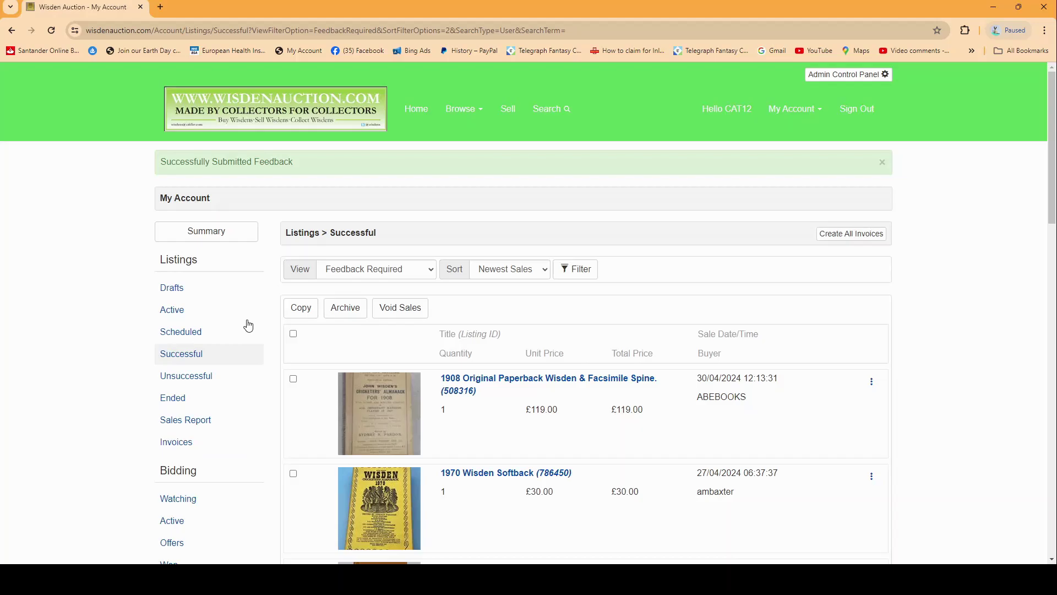
Filter successful listings to Feedback Not Received and scroll through the results.
left_click(363, 278)
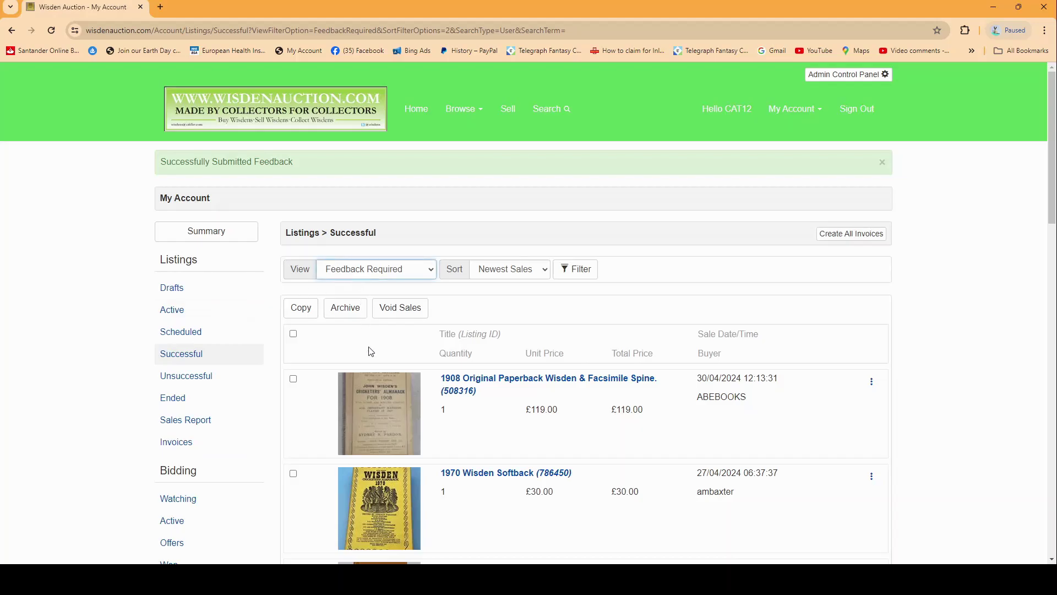
key("Down")
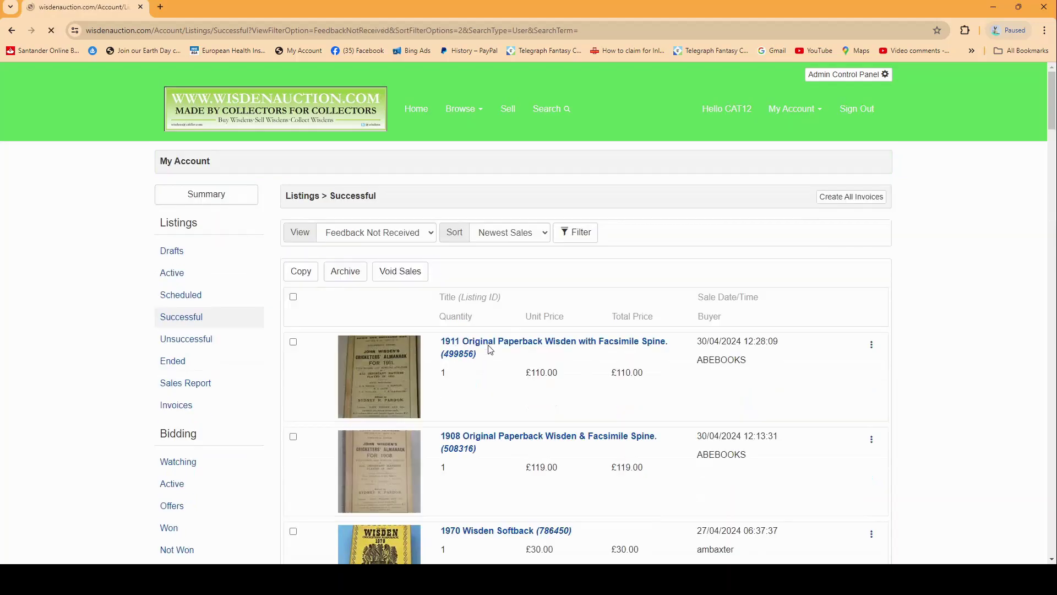
scroll(490, 350, "down", 5)
scroll(490, 349, "down", 20)
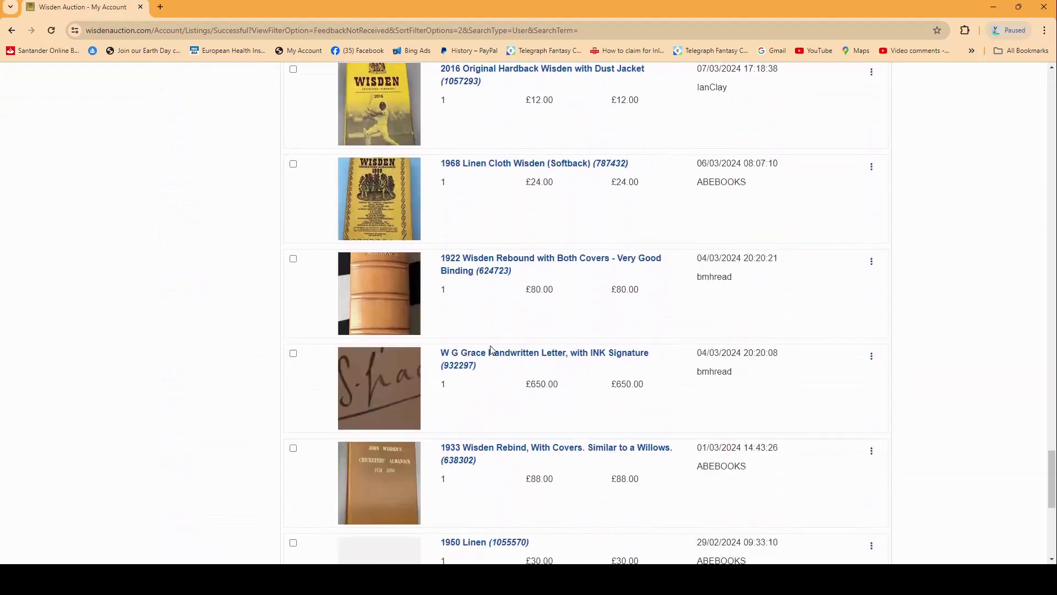
scroll(492, 354, "up", 6)
scroll(492, 354, "up", 20)
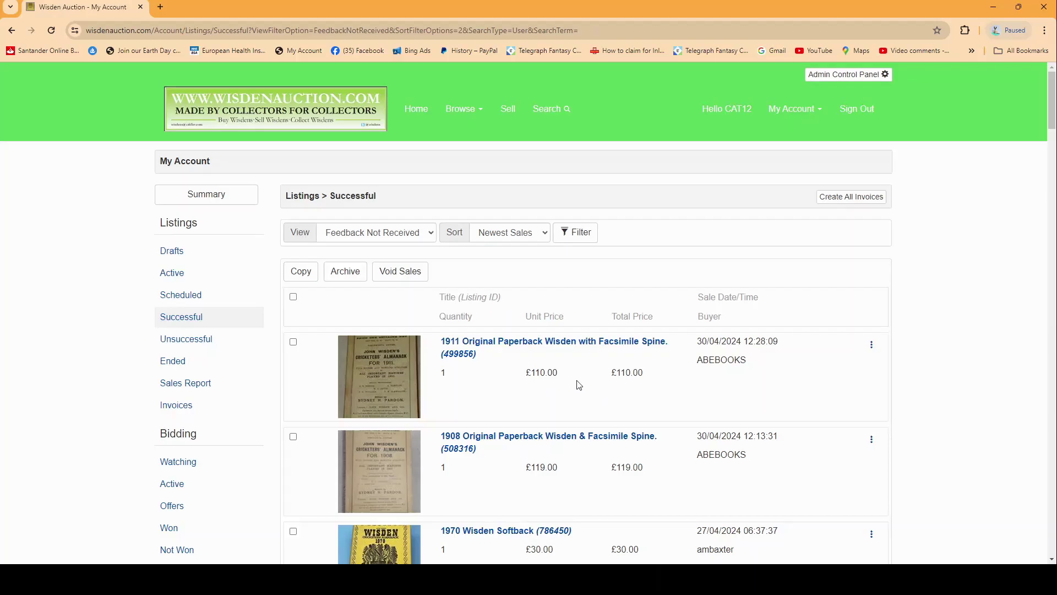
Switch the listings view back to All, with the 1911 Wisden at £110.00 on top.
left_click(331, 231)
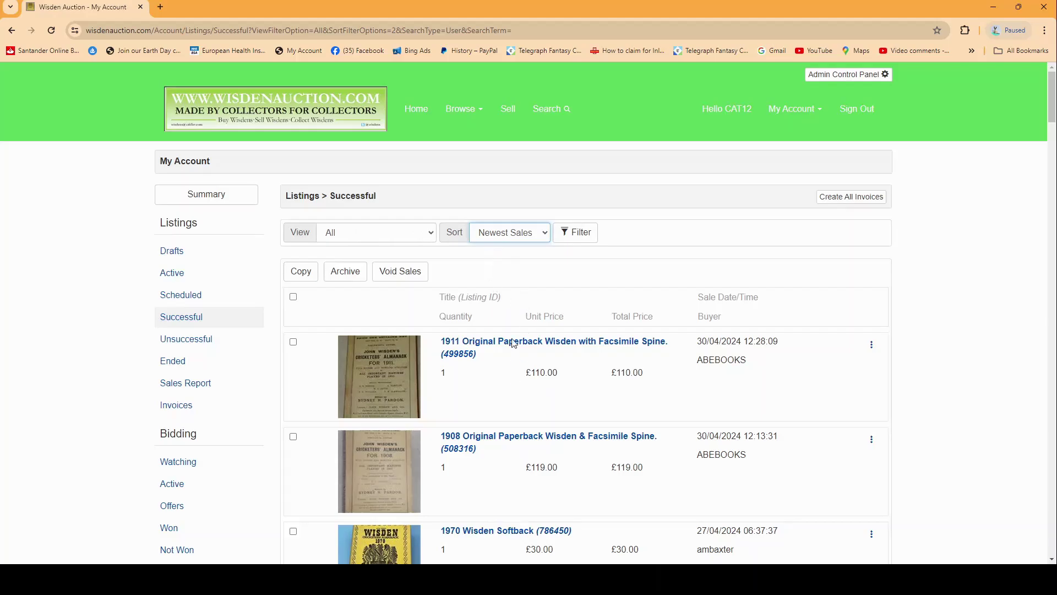
scroll(494, 403, "down", 2)
scroll(495, 373, "up", 2)
Go to View Messages under My Account to show the nine-message inbox.
left_click(793, 110)
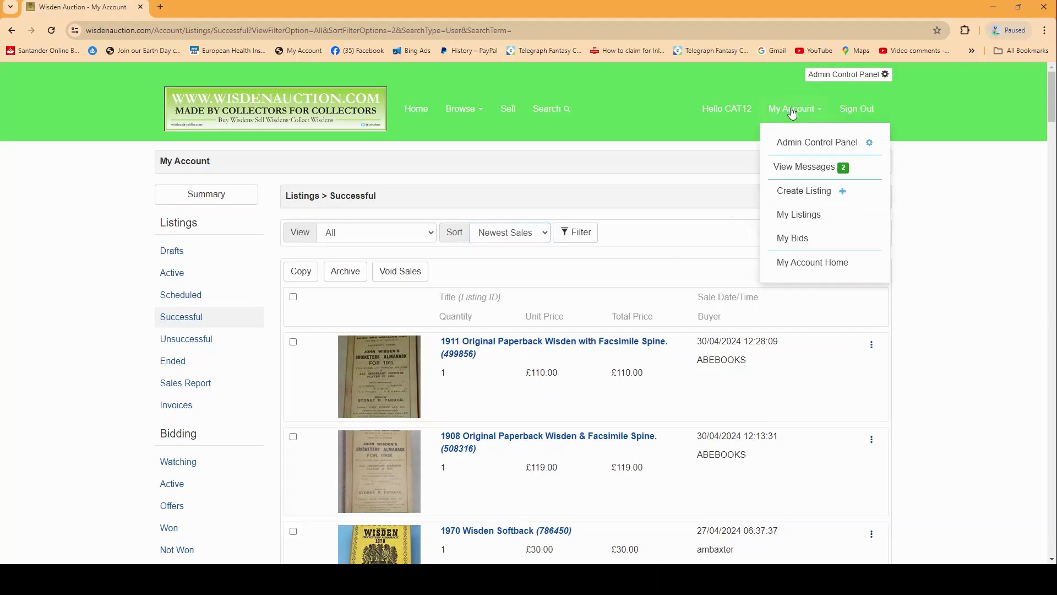
left_click(794, 171)
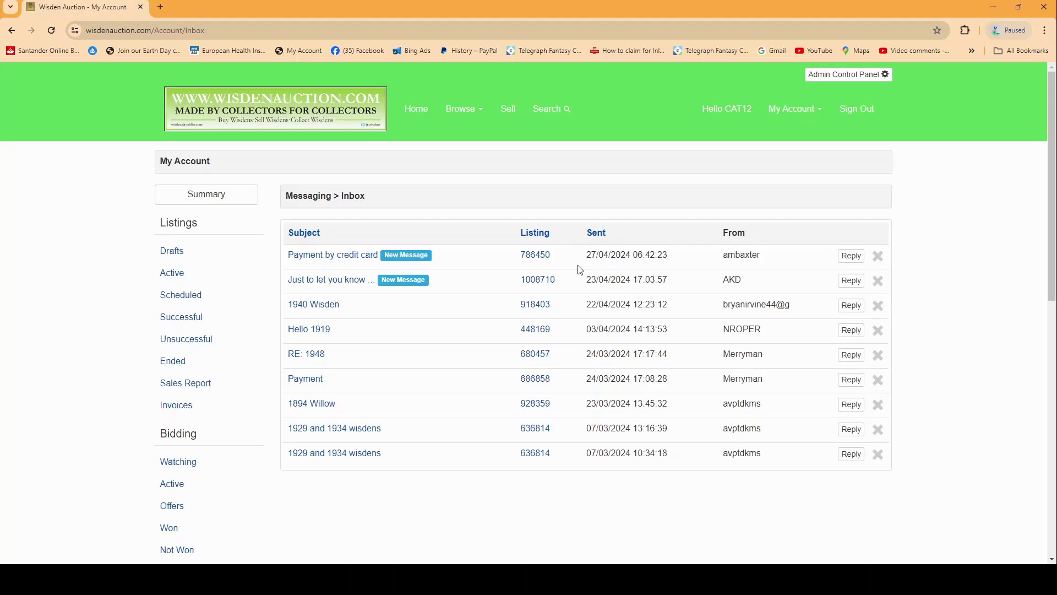
Return to the WisdenAuction.com home page.
left_click(425, 116)
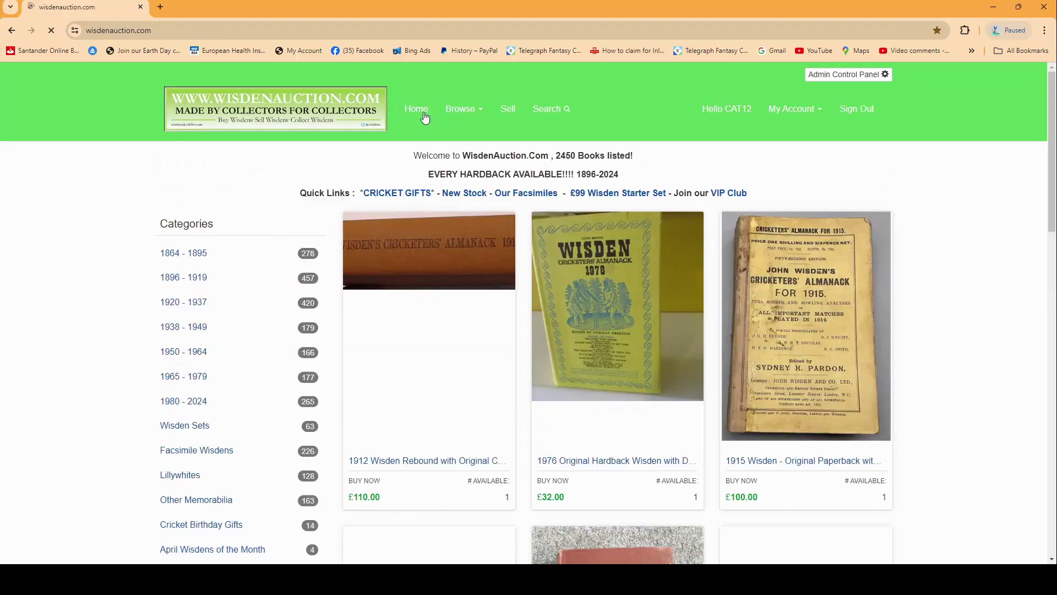